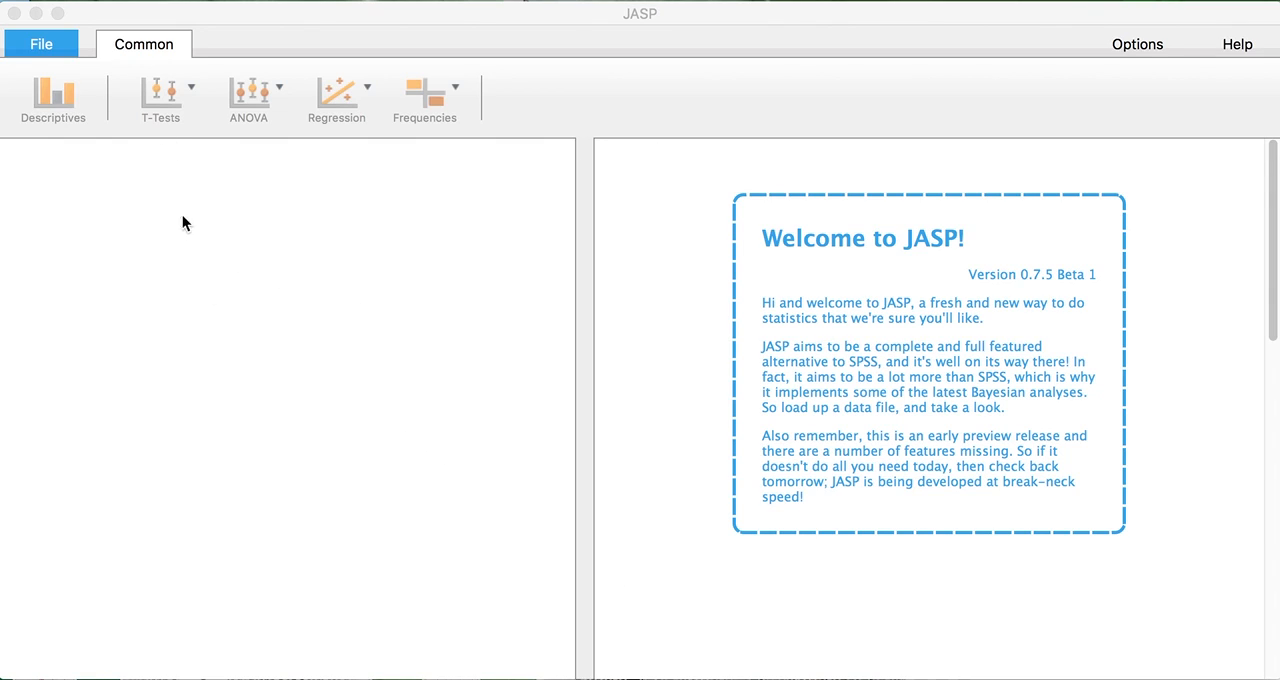
Open the example data set Big 5 (Dolan, Oort, Stoel & Wicherts, 2009).
left_click(60, 55)
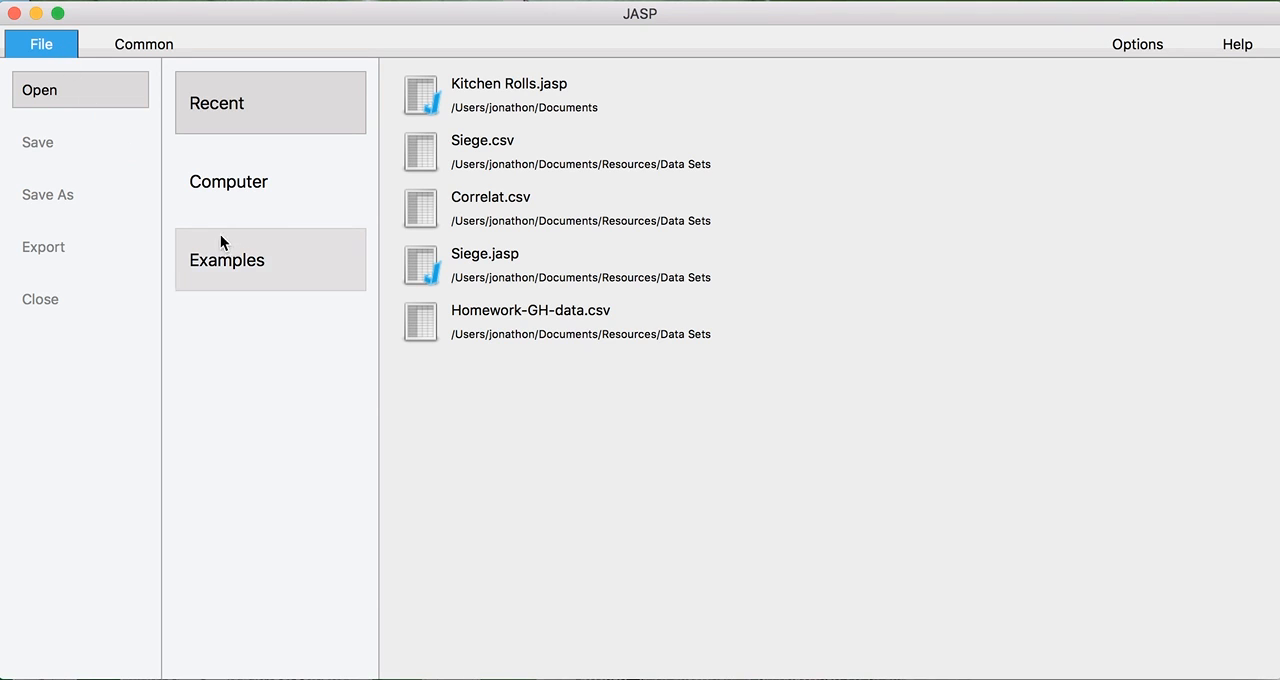
left_click(249, 247)
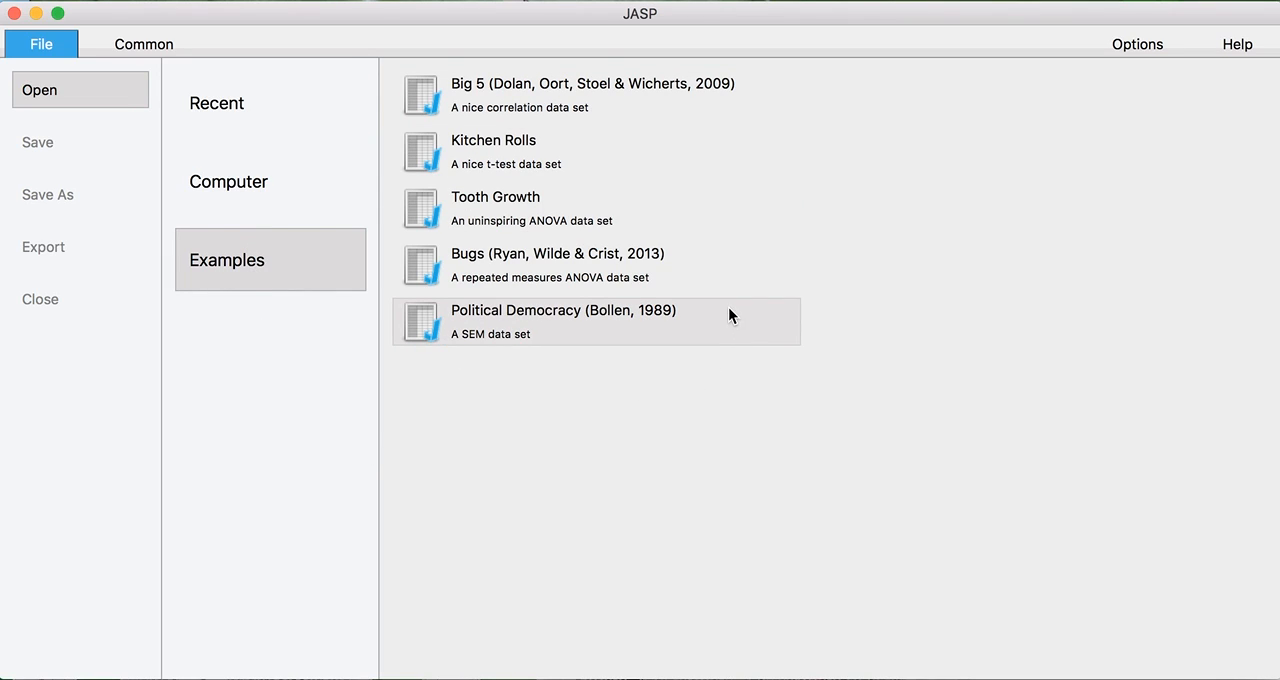
left_click(540, 100)
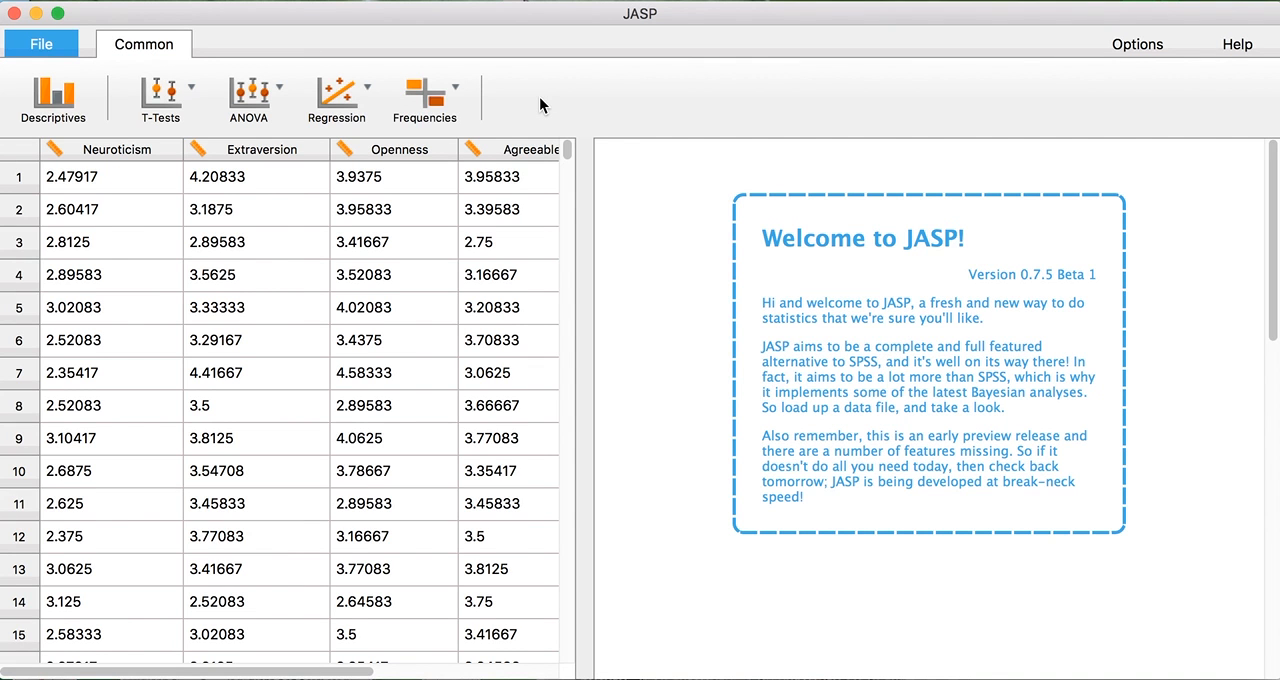
Look over the data table and the measurement-level choices for the Extraversion column without changing them.
mouse_move(228, 677)
left_mouse_down()
mouse_move(466, 676)
mouse_move(203, 673)
left_mouse_up()
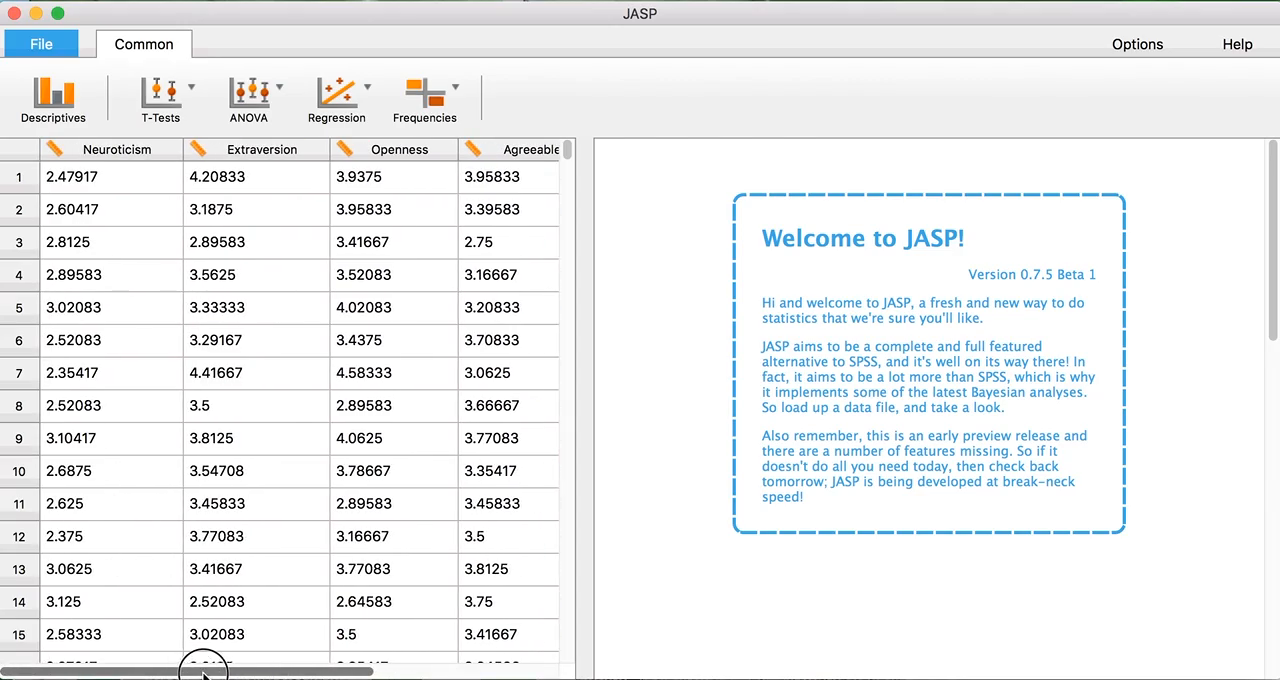
mouse_move(567, 160)
left_mouse_down()
mouse_move(566, 349)
mouse_move(568, 150)
left_mouse_up()
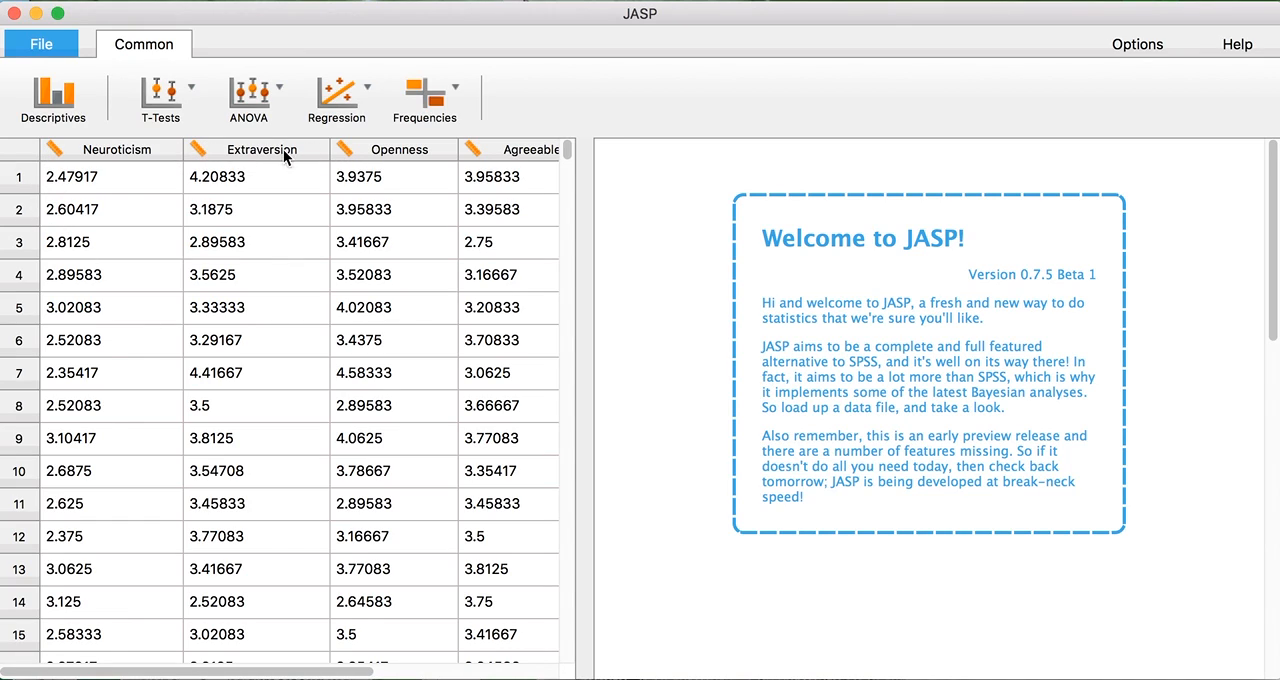
left_click(198, 151)
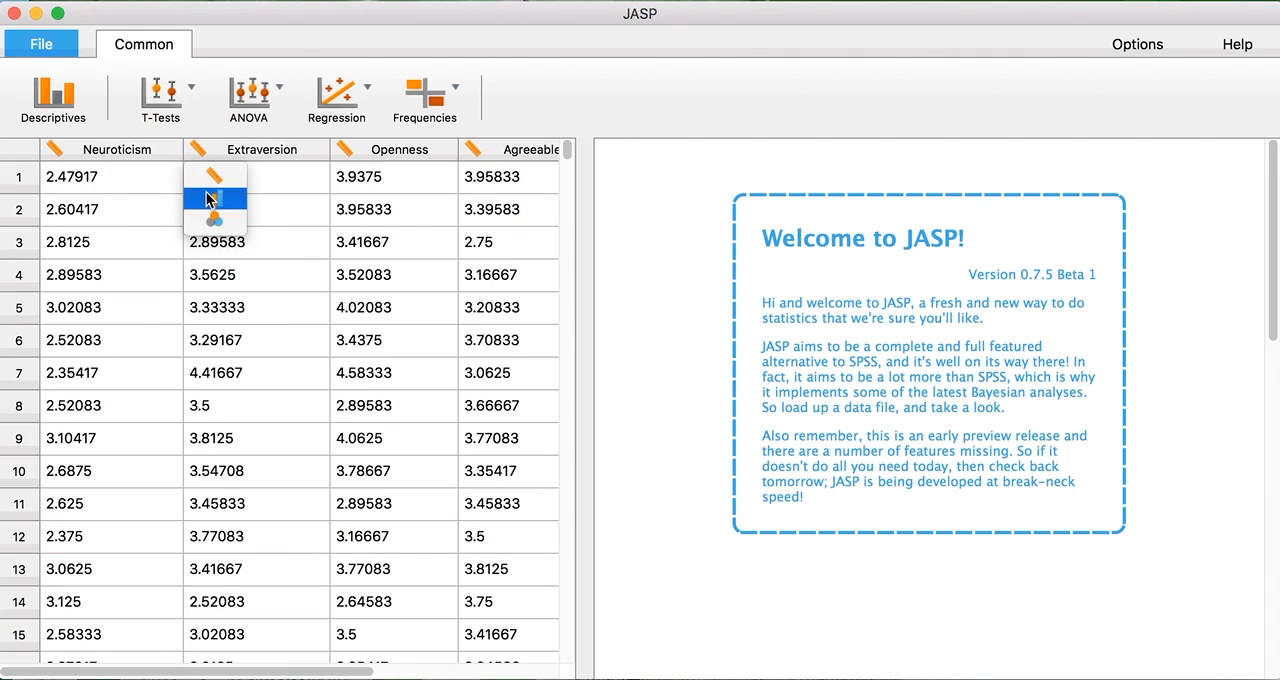
left_click(237, 279)
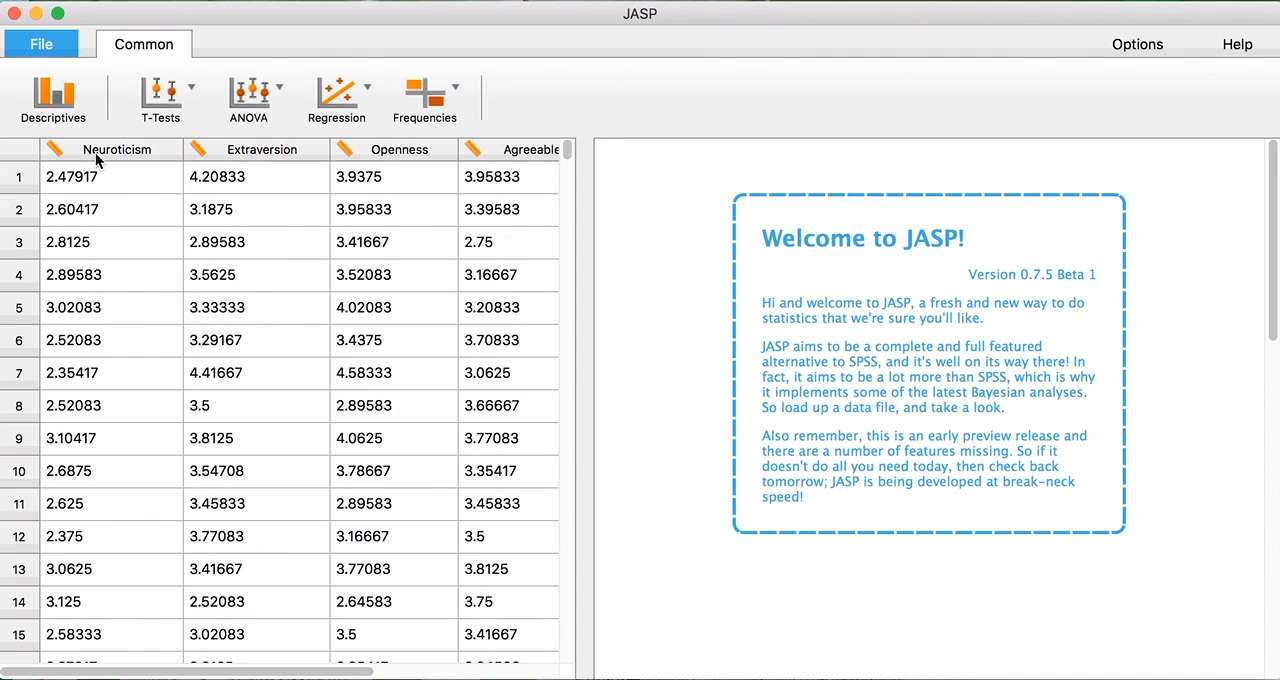
left_click(370, 110)
left_click(292, 108)
left_click(275, 107)
left_click(255, 107)
Run Descriptives on all five personality variables, and take Conscientiousness and Agreeableness out of the analysis again.
left_click(55, 95)
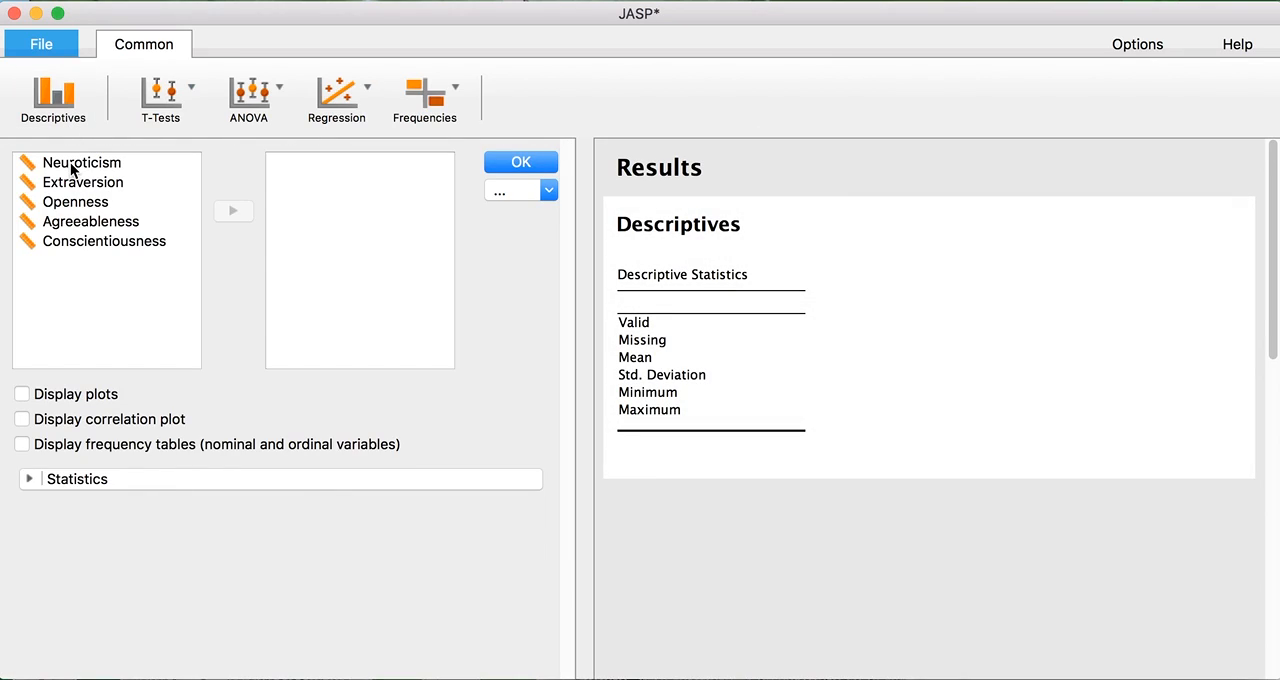
double_click(70, 163)
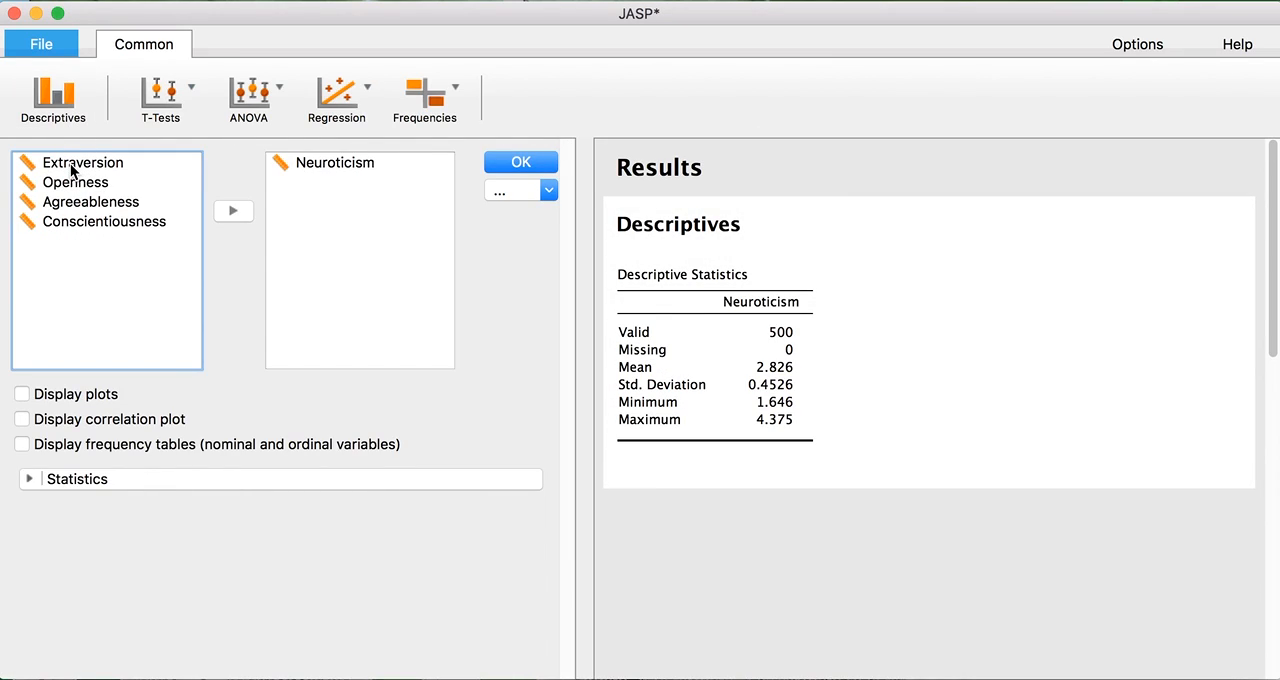
double_click(70, 163)
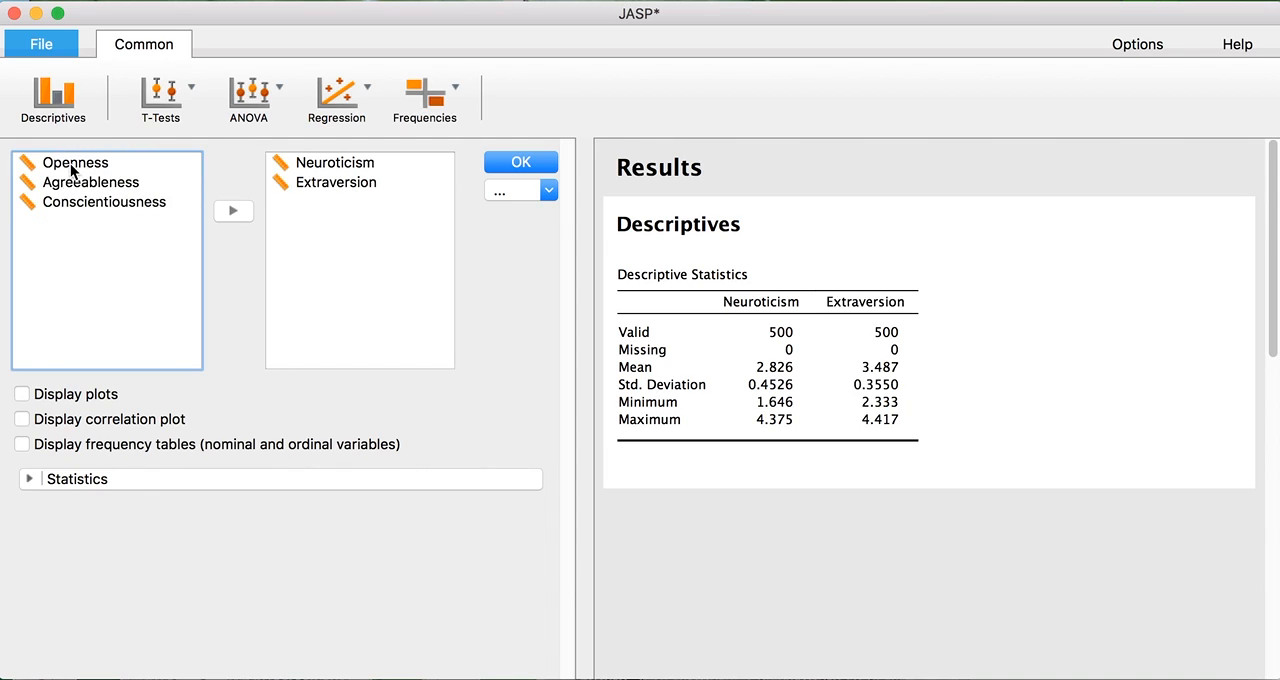
double_click(70, 163)
left_click_drag(70, 163, 312, 248)
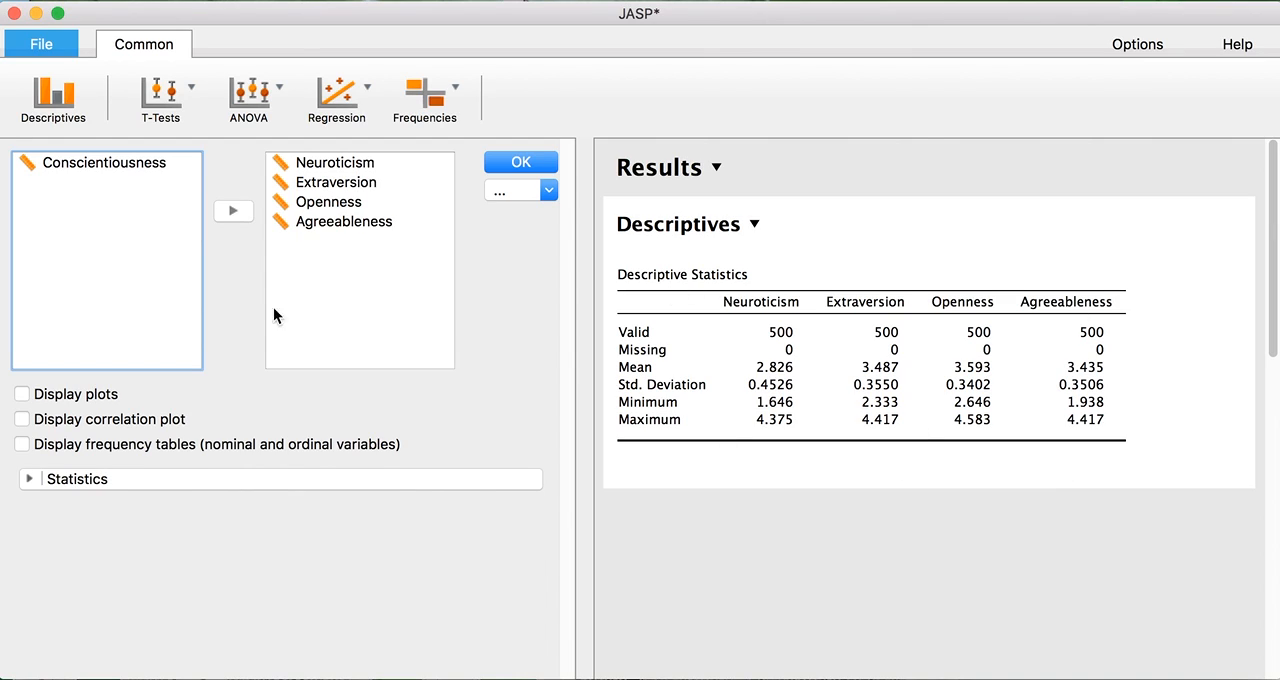
double_click(153, 167)
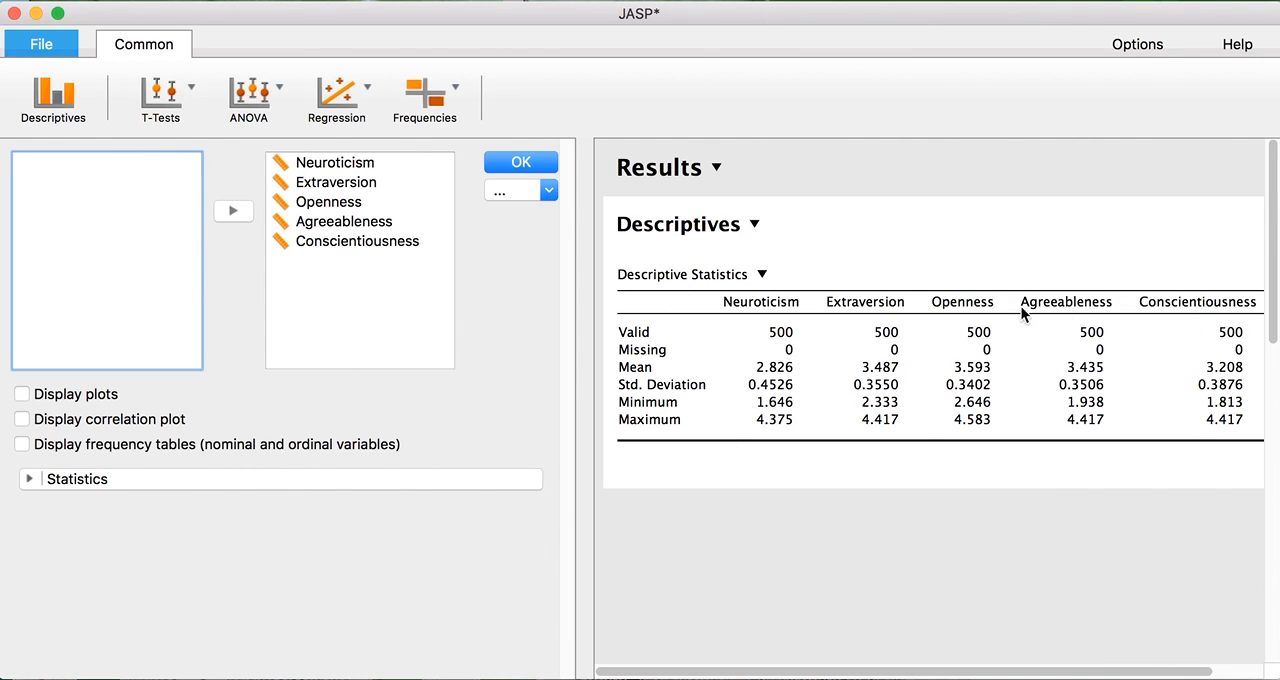
double_click(372, 243)
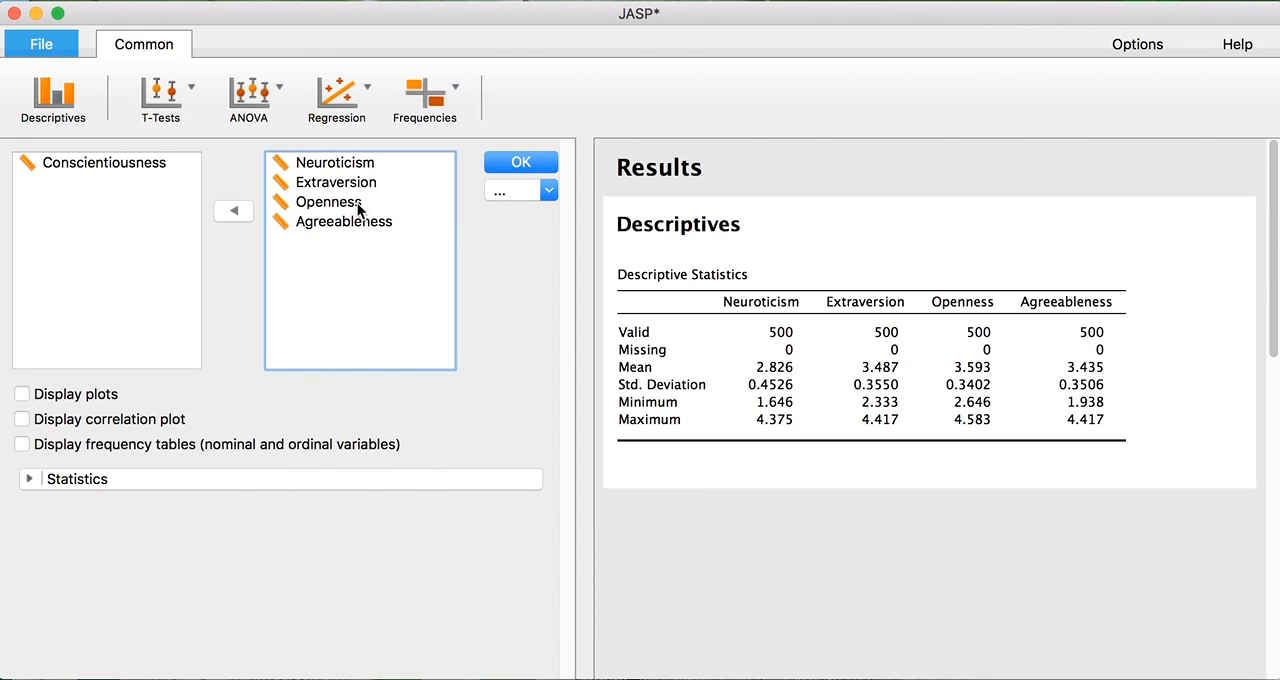
double_click(357, 220)
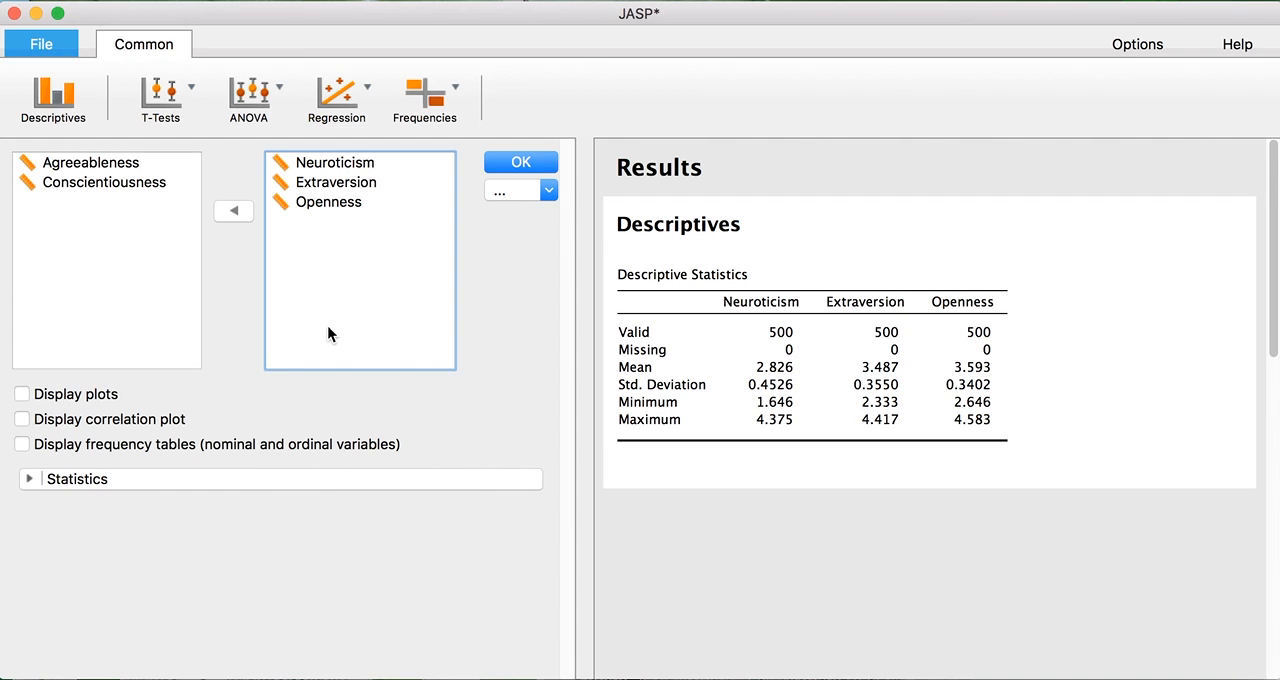
Display the distribution plots for the descriptives variables, view them in the results, and hide them again.
left_click(82, 397)
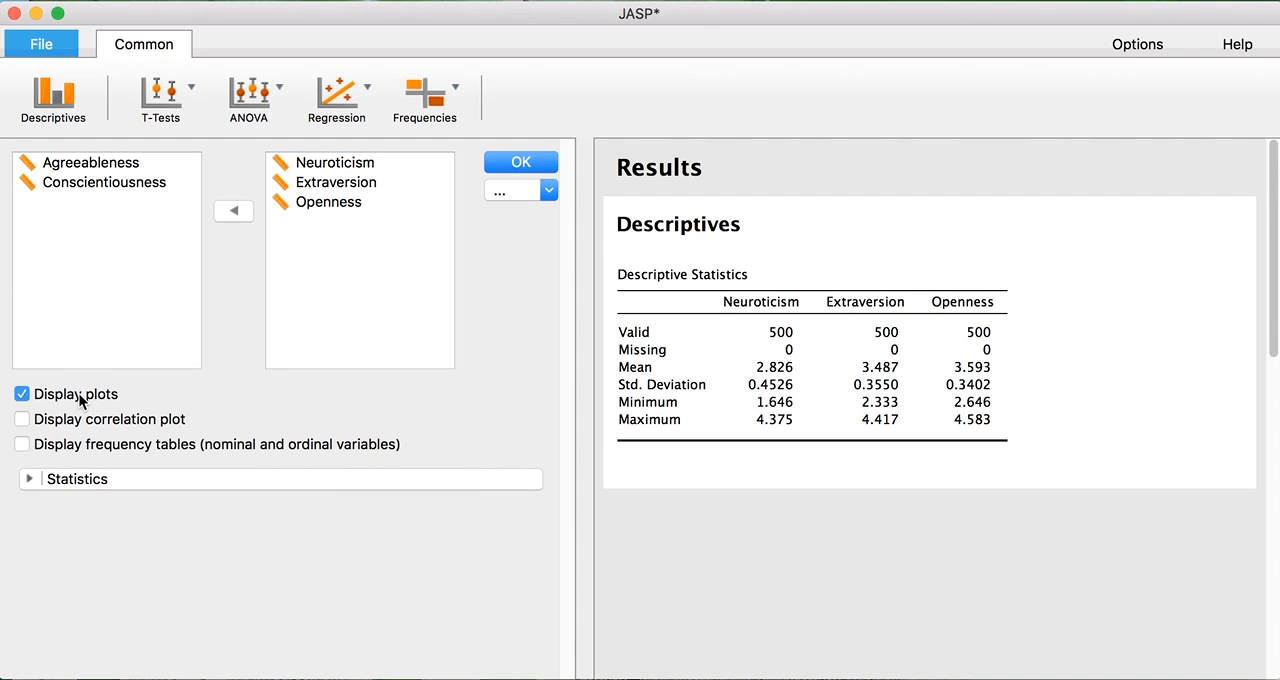
left_click_drag(1277, 165, 1251, 120)
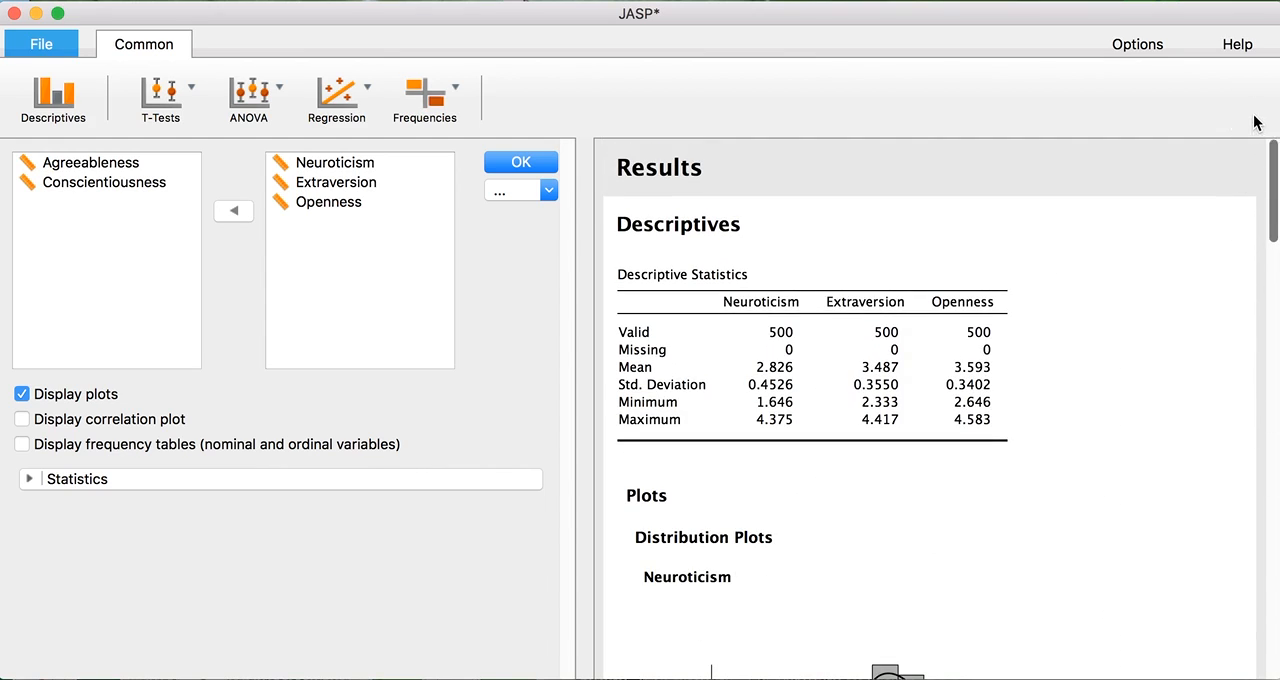
left_click(76, 395)
Try the median and mode in the central tendency statistics, remove both again, and close the descriptives options.
left_click(312, 484)
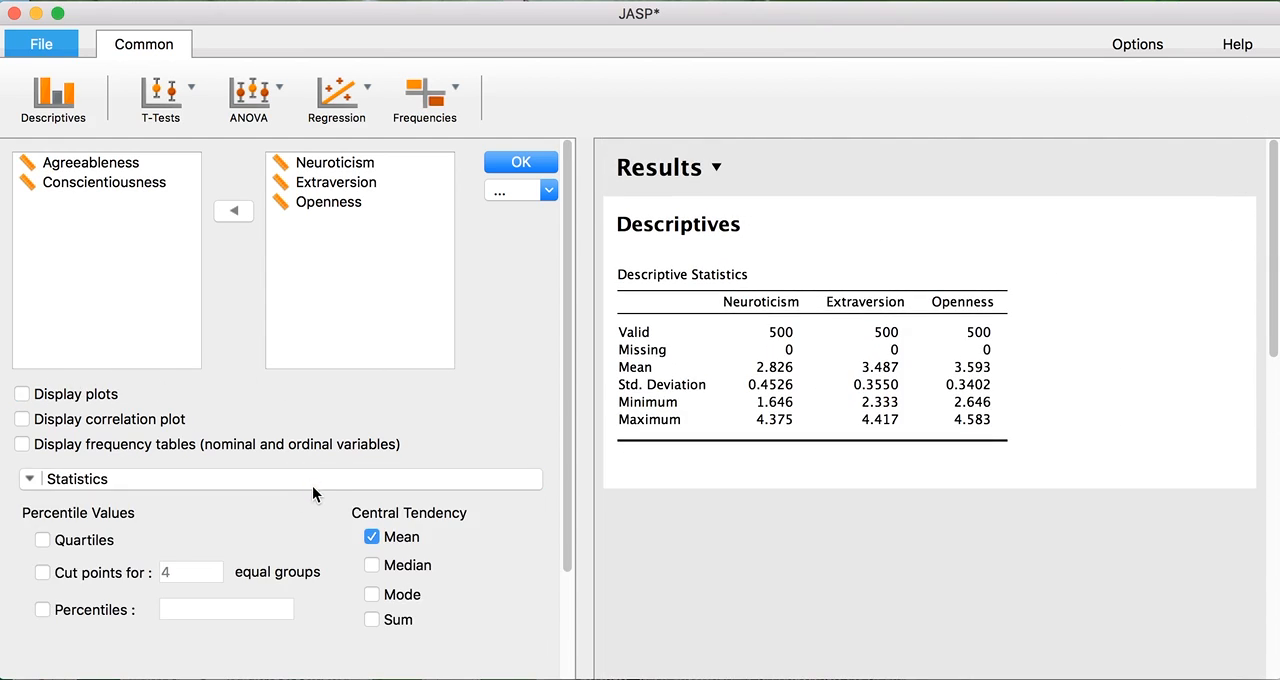
left_click(392, 580)
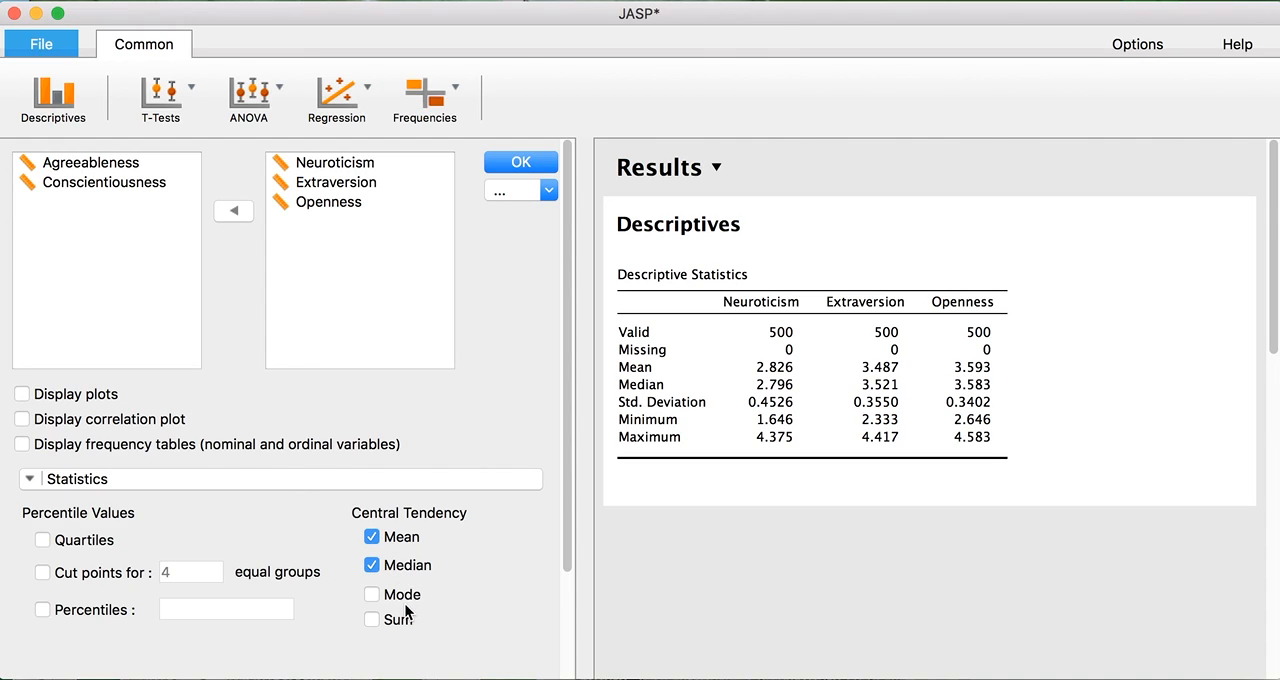
left_click(405, 600)
left_click(404, 597)
left_click(407, 567)
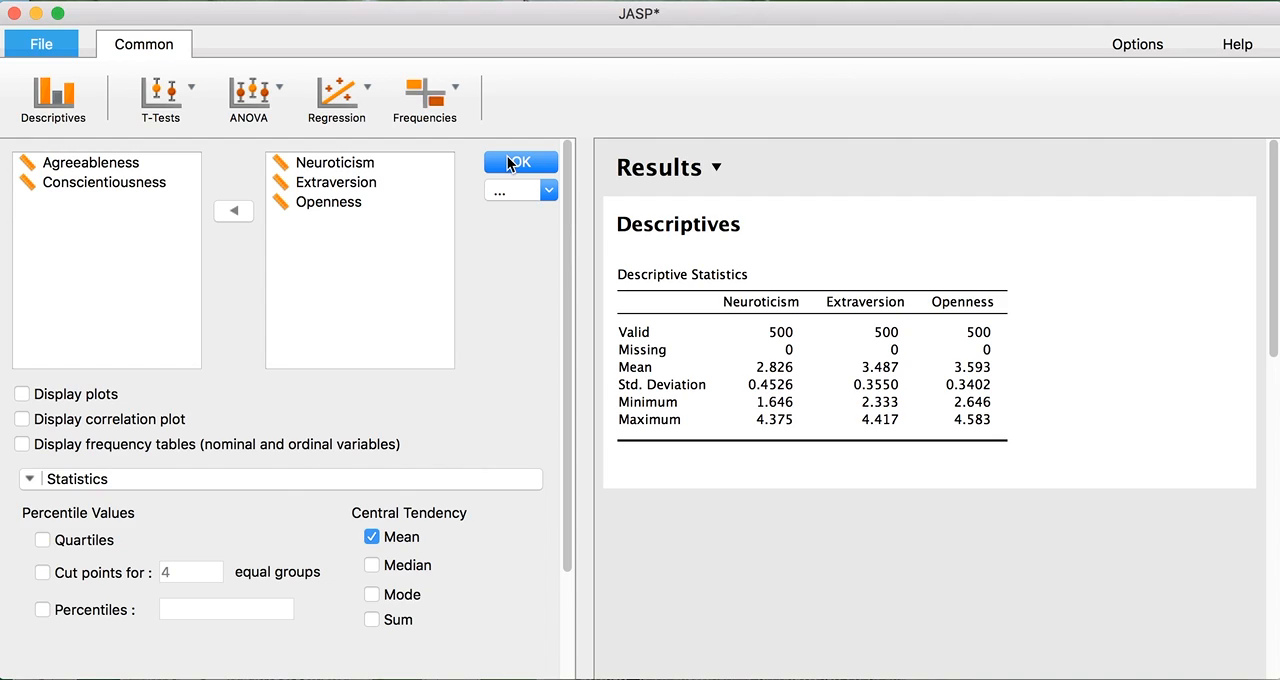
left_click(512, 162)
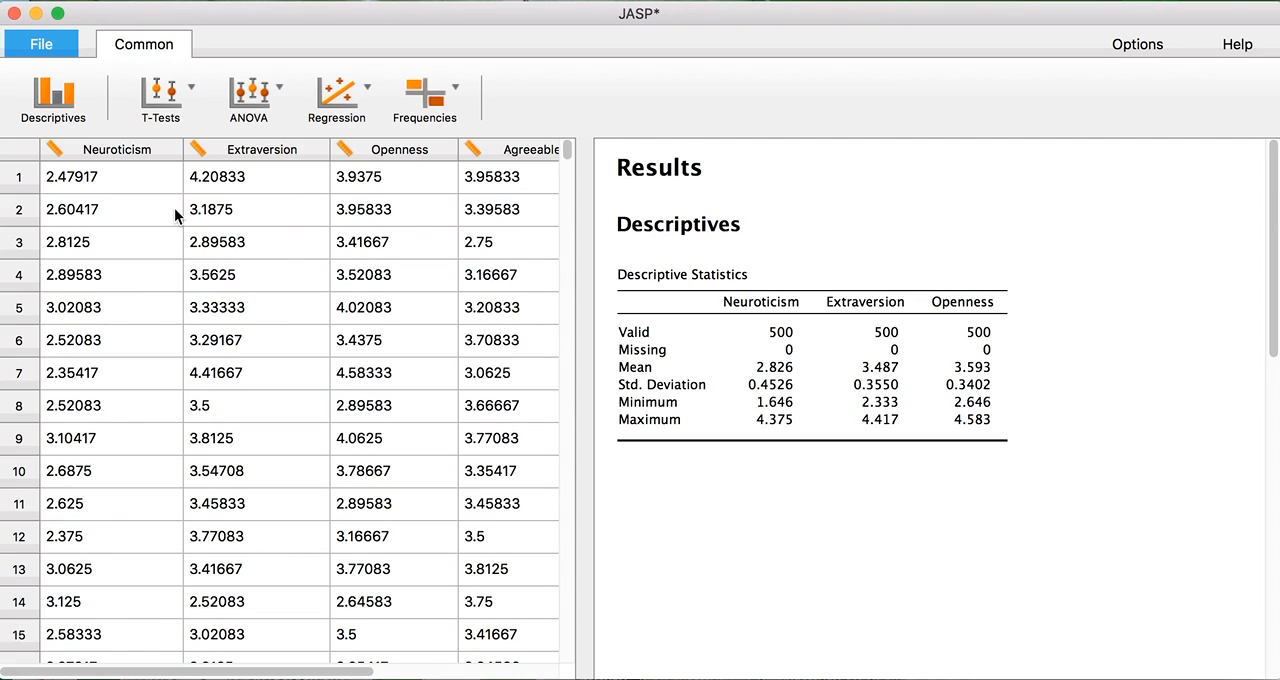
Create a correlation matrix of Neuroticism, Extraversion, Openness and Agreeableness, with significant correlations flagged and significance reporting turned off.
left_click(348, 106)
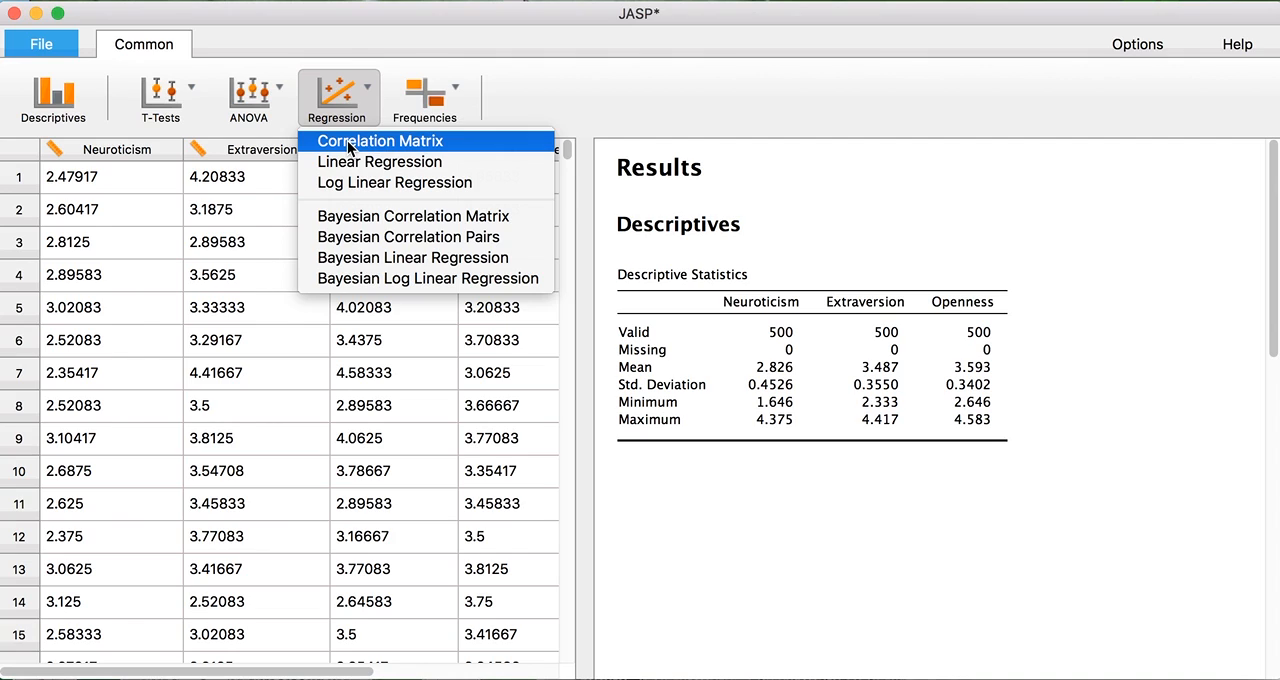
left_click(347, 140)
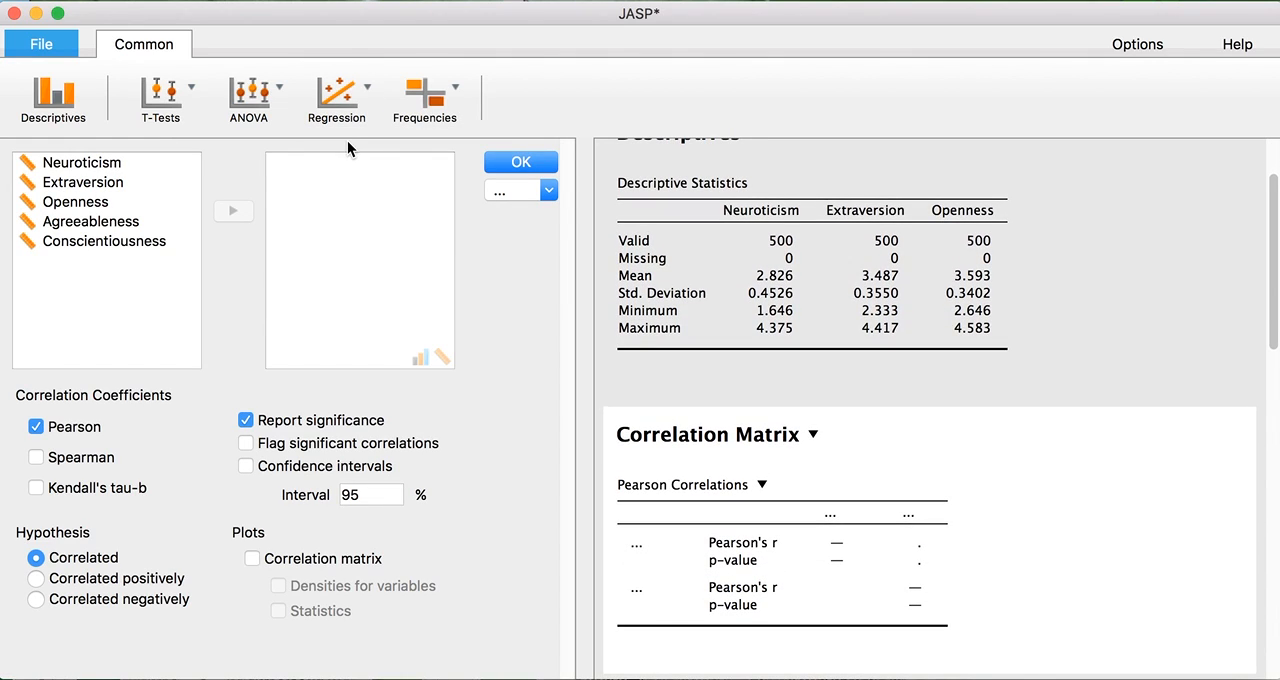
double_click(83, 166)
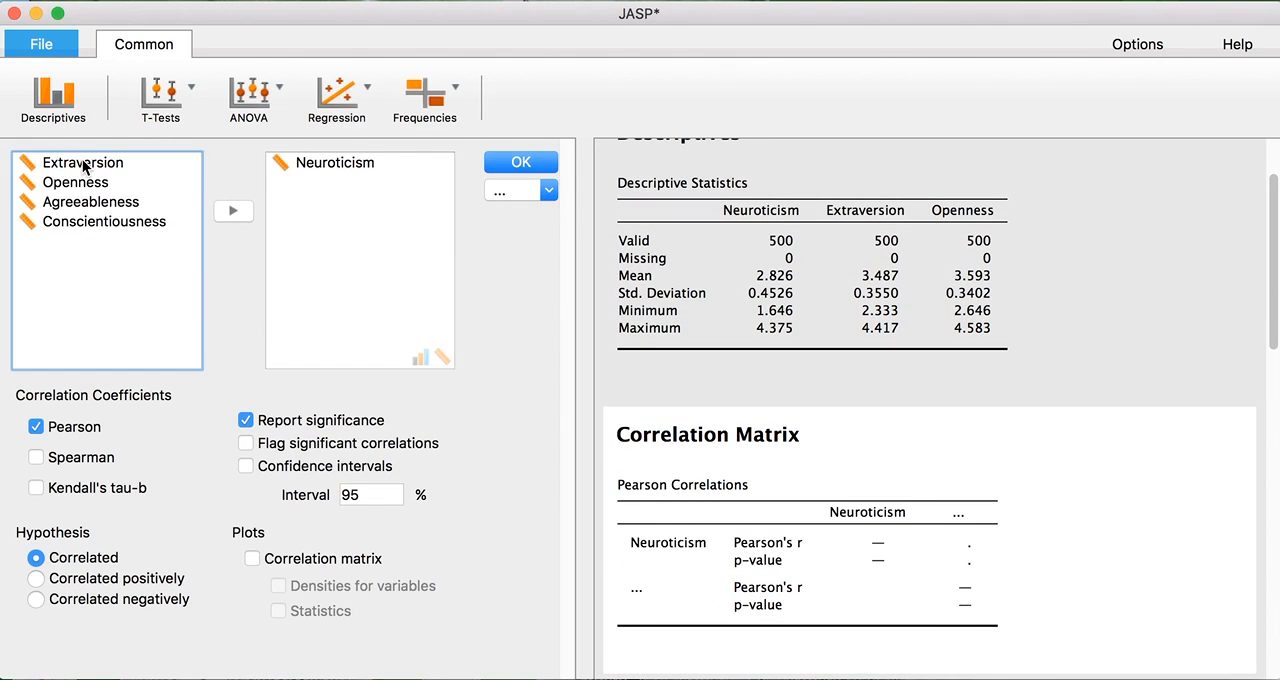
double_click(83, 166)
double_click(83, 166)
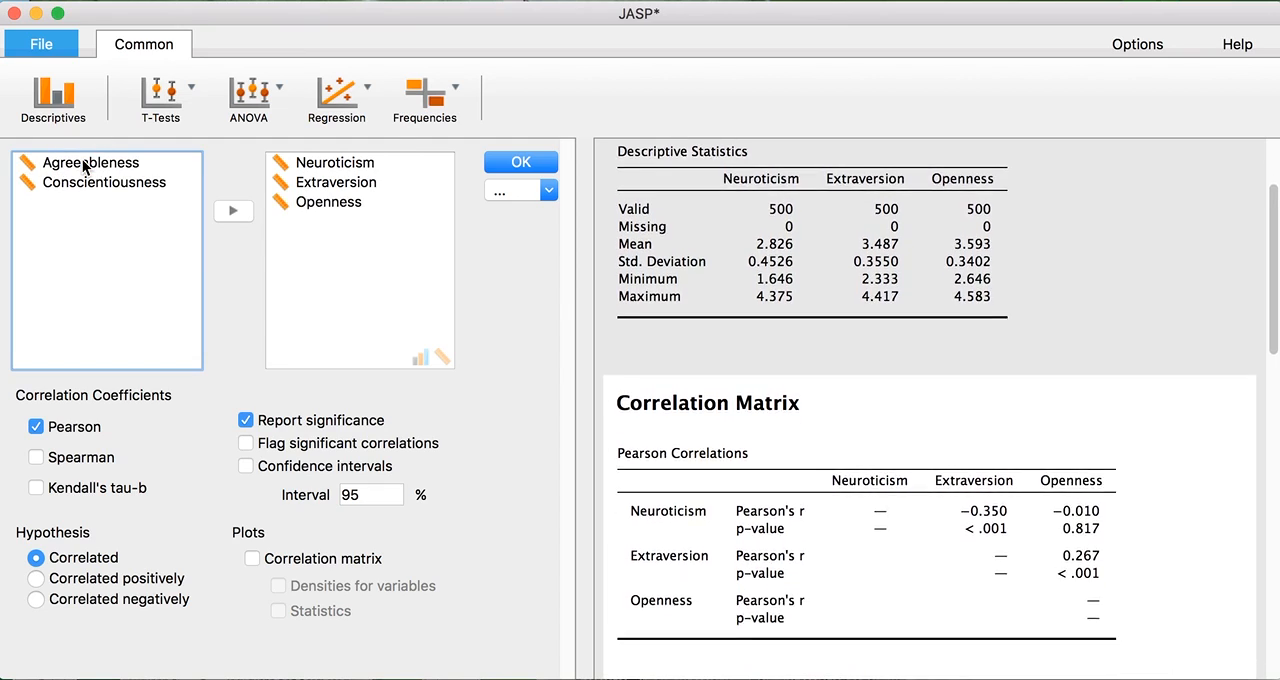
double_click(83, 166)
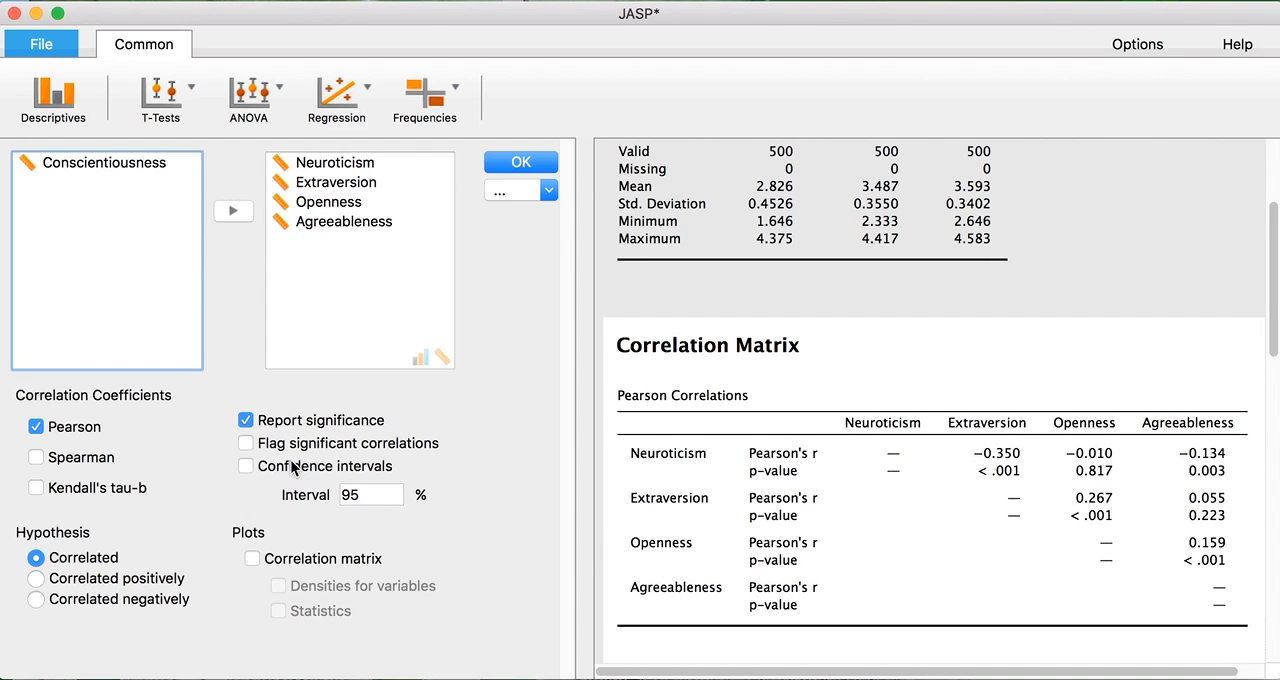
left_click(293, 447)
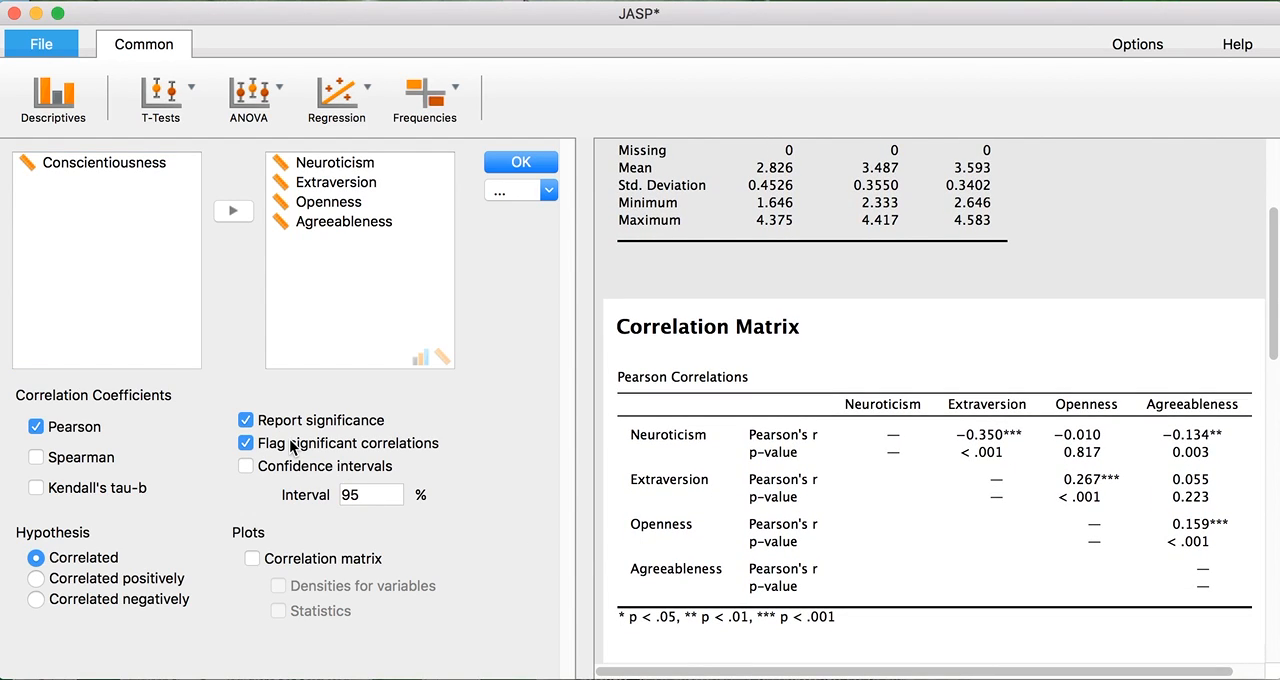
left_click(293, 424)
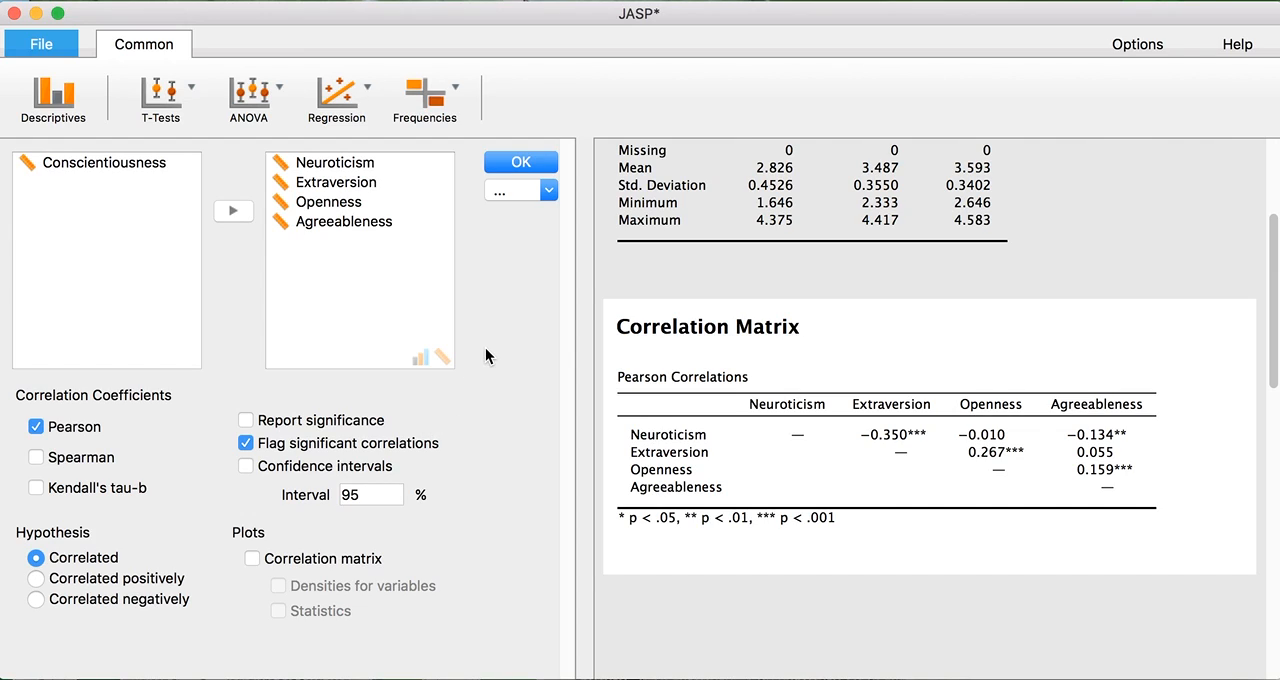
Copy the Pearson Correlations table, switch to Word, and paste it into a new blank document.
left_click(706, 384)
left_click(704, 402)
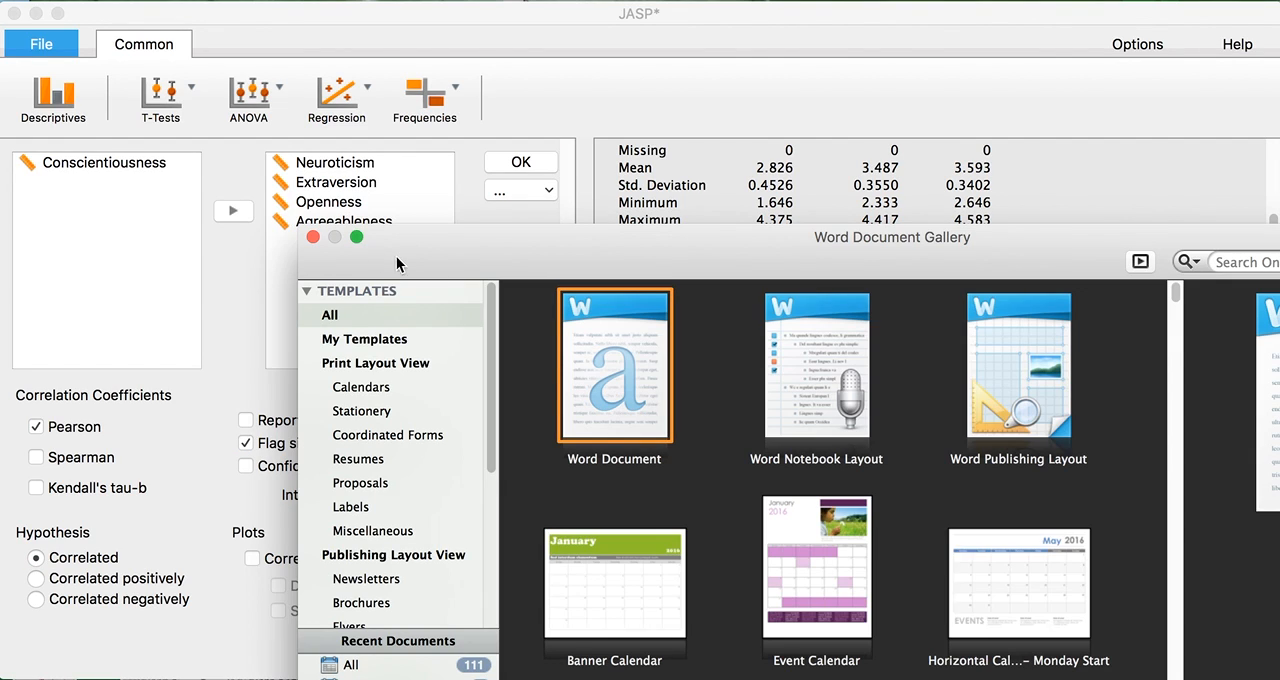
left_click_drag(578, 264, 323, 103)
double_click(330, 137)
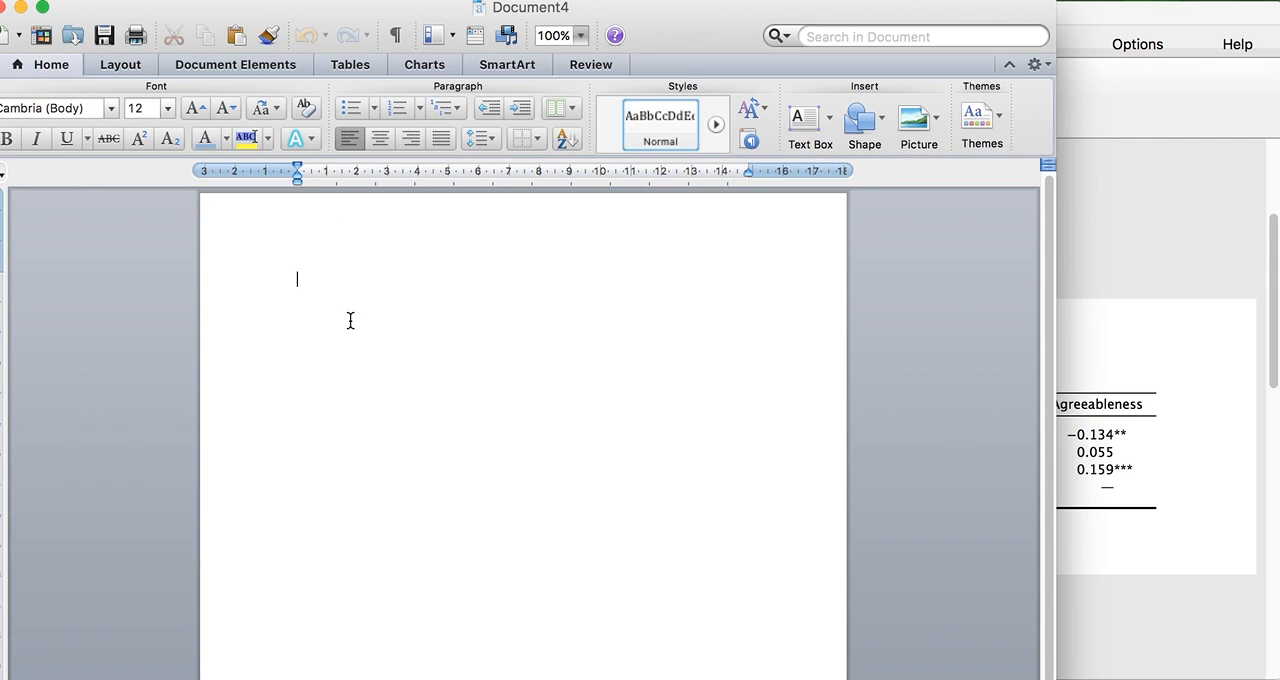
key("super+v")
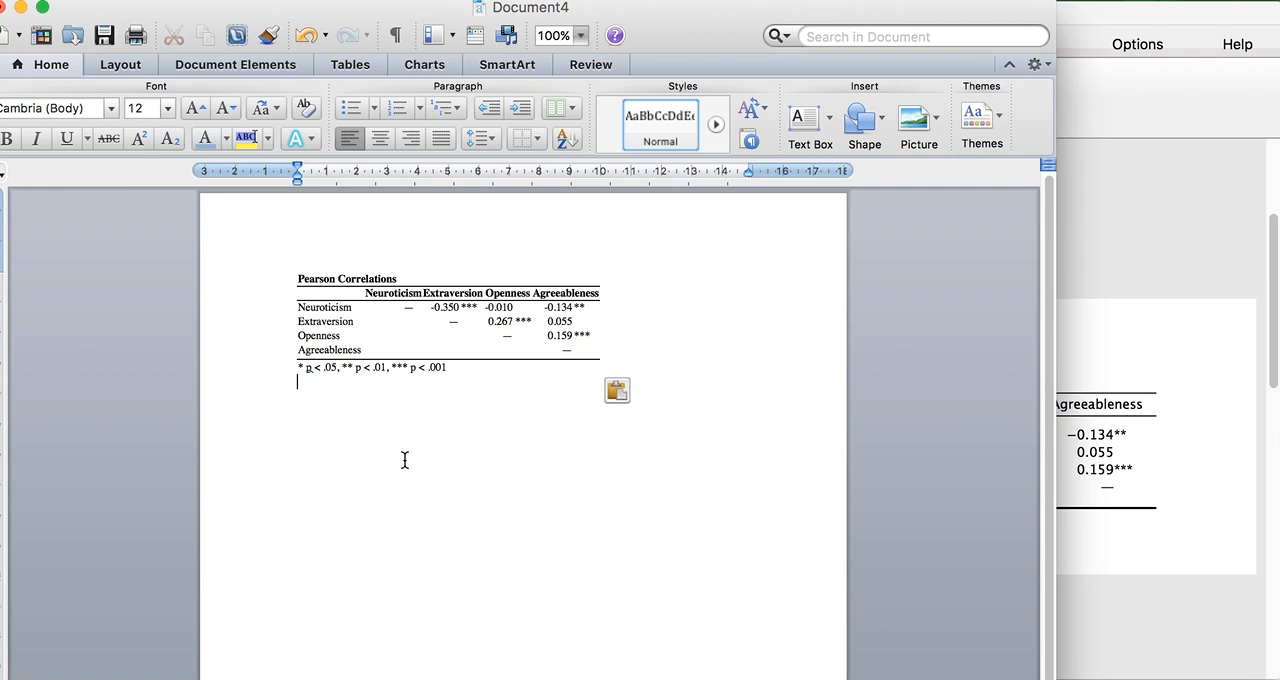
Close the Word document containing the pasted correlation table without saving it.
left_click_drag(104, 11, 151, 35)
left_click(44, 30)
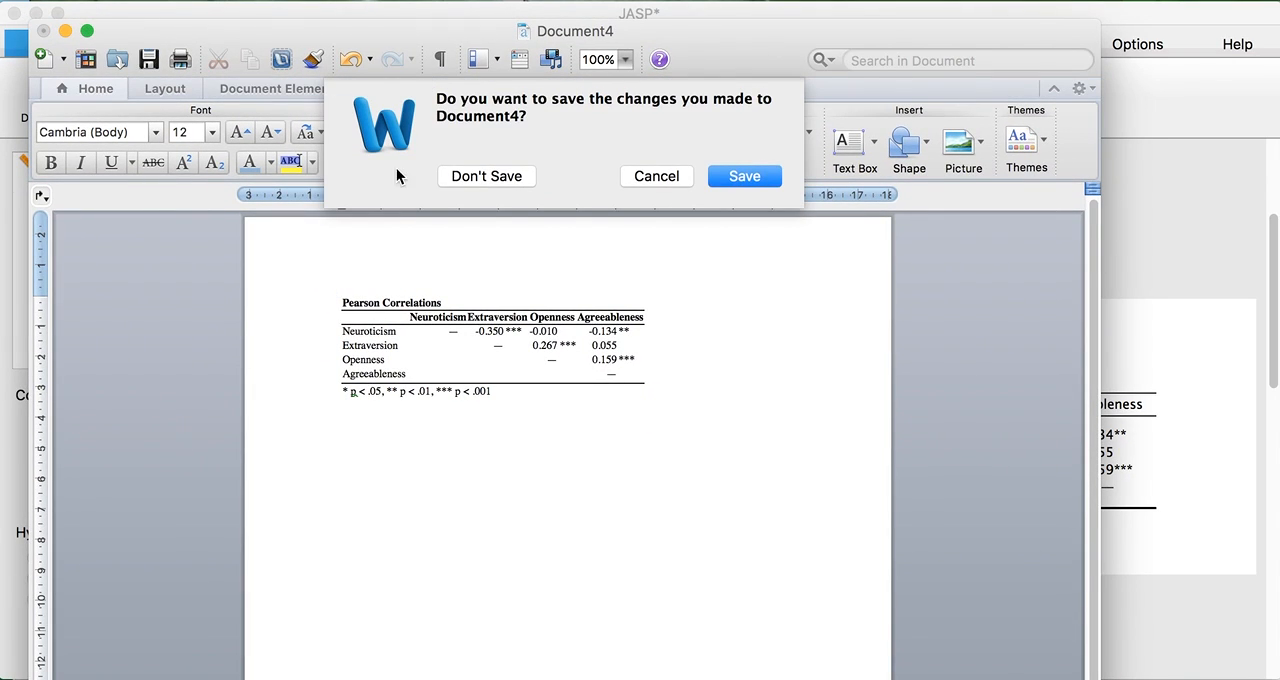
left_click(456, 176)
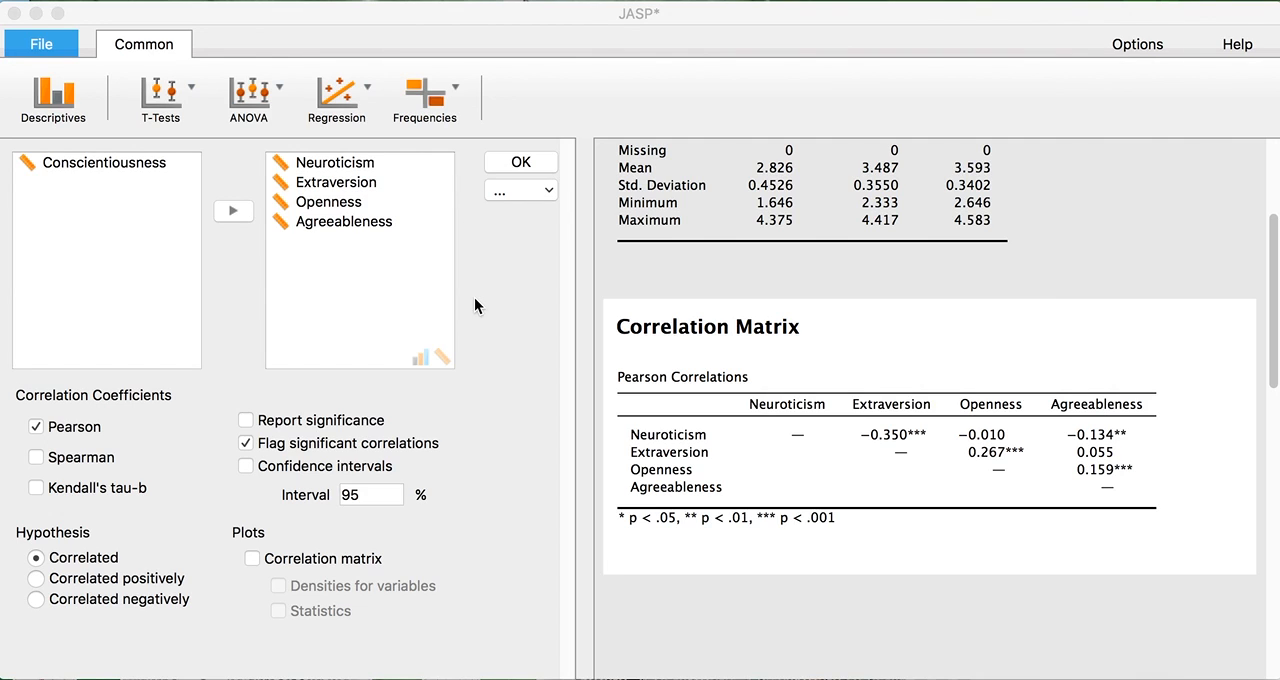
Close the correlation matrix options and reopen the Descriptives analysis from its results for editing.
left_click(501, 164)
scroll(750, 492, "up", 4)
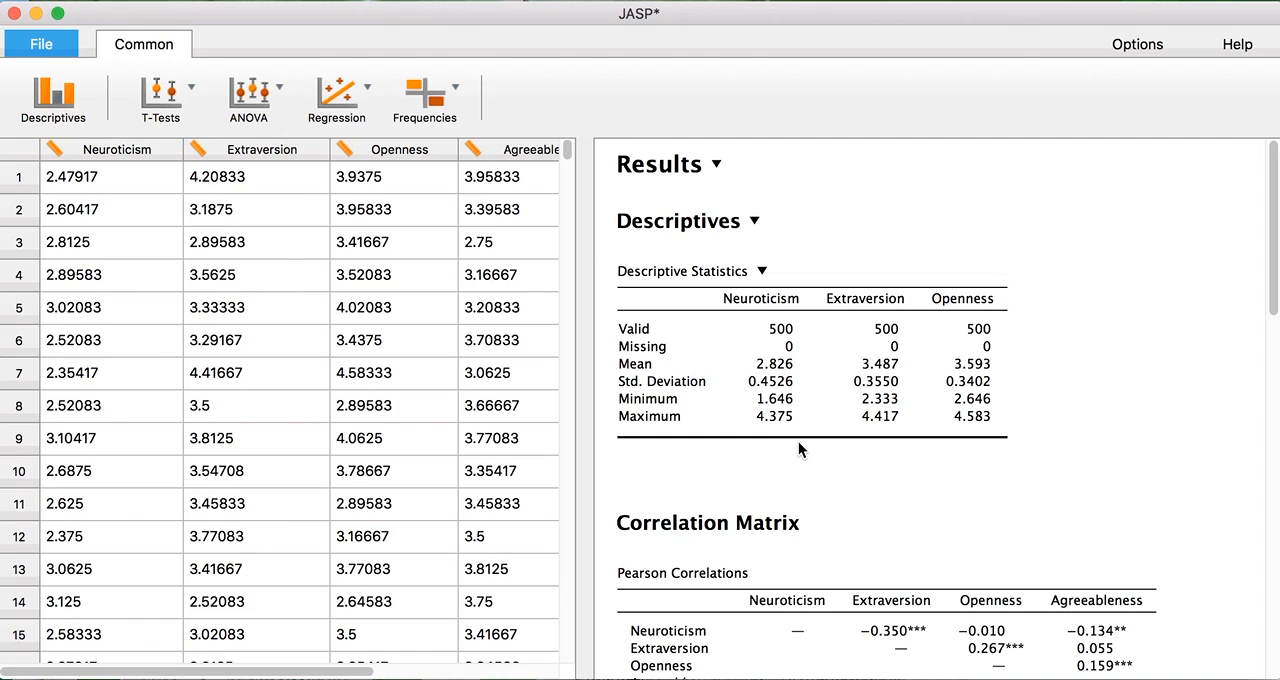
left_click(810, 358)
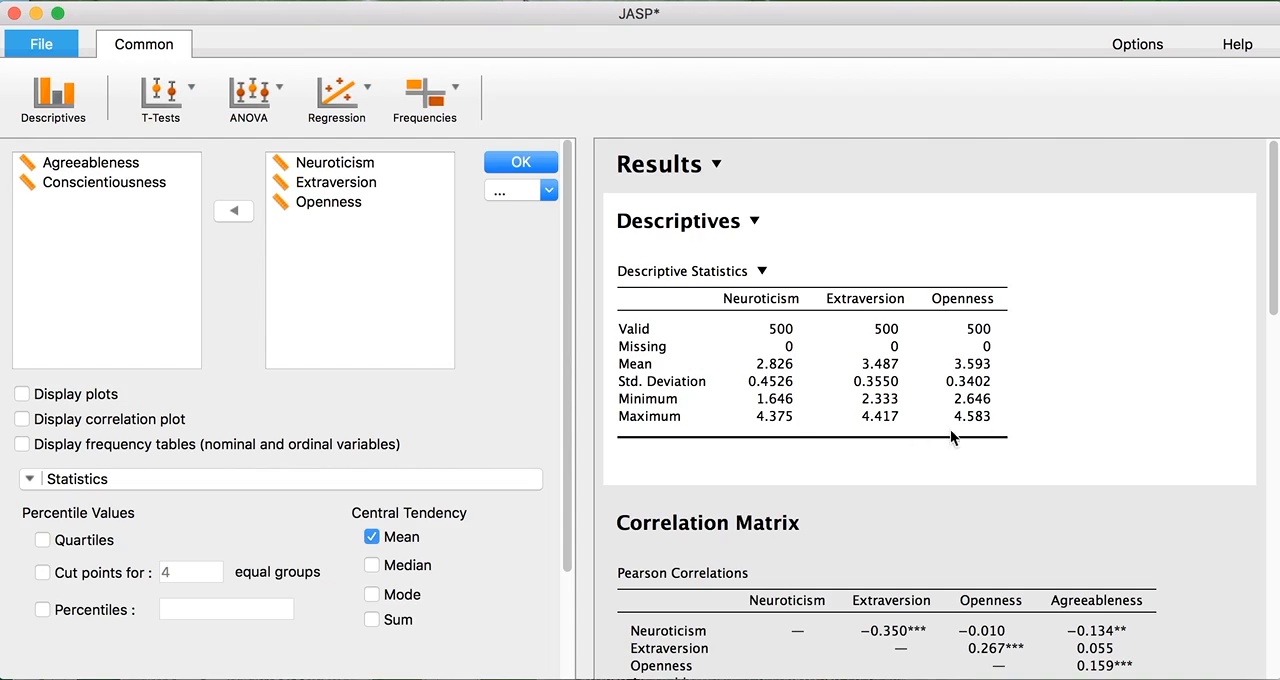
Add Agreeableness to the Descriptives analysis and close its options.
double_click(80, 166)
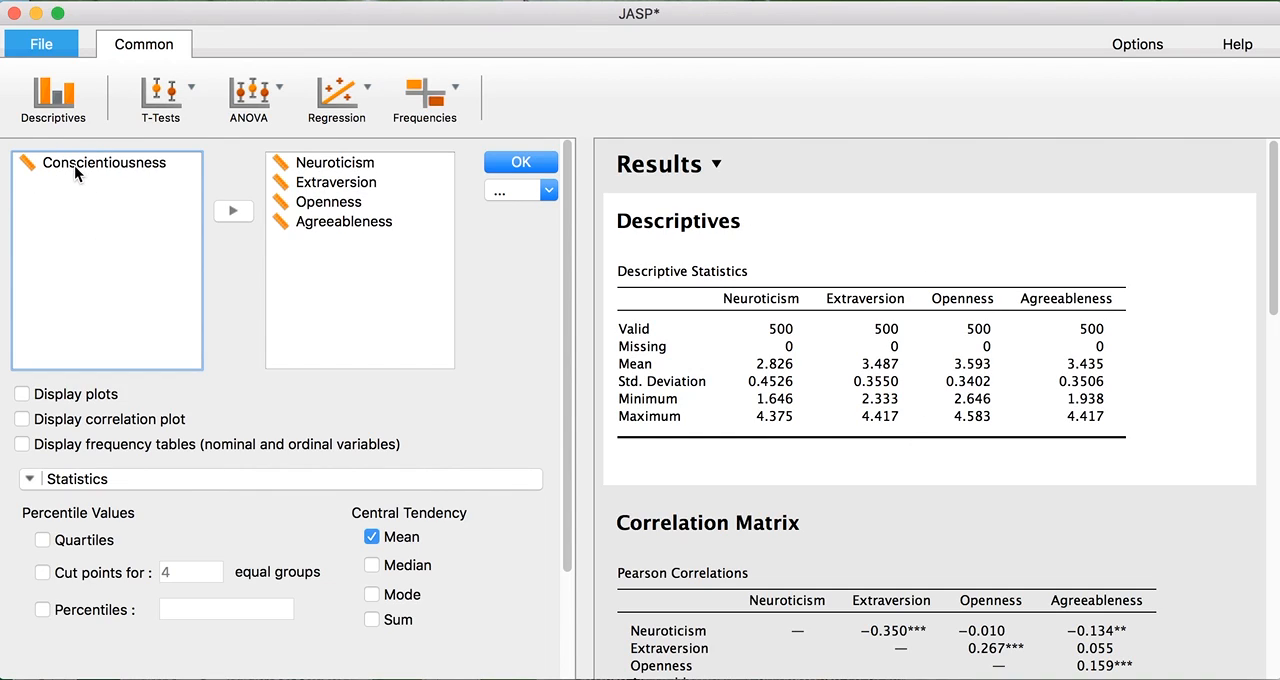
left_click(508, 164)
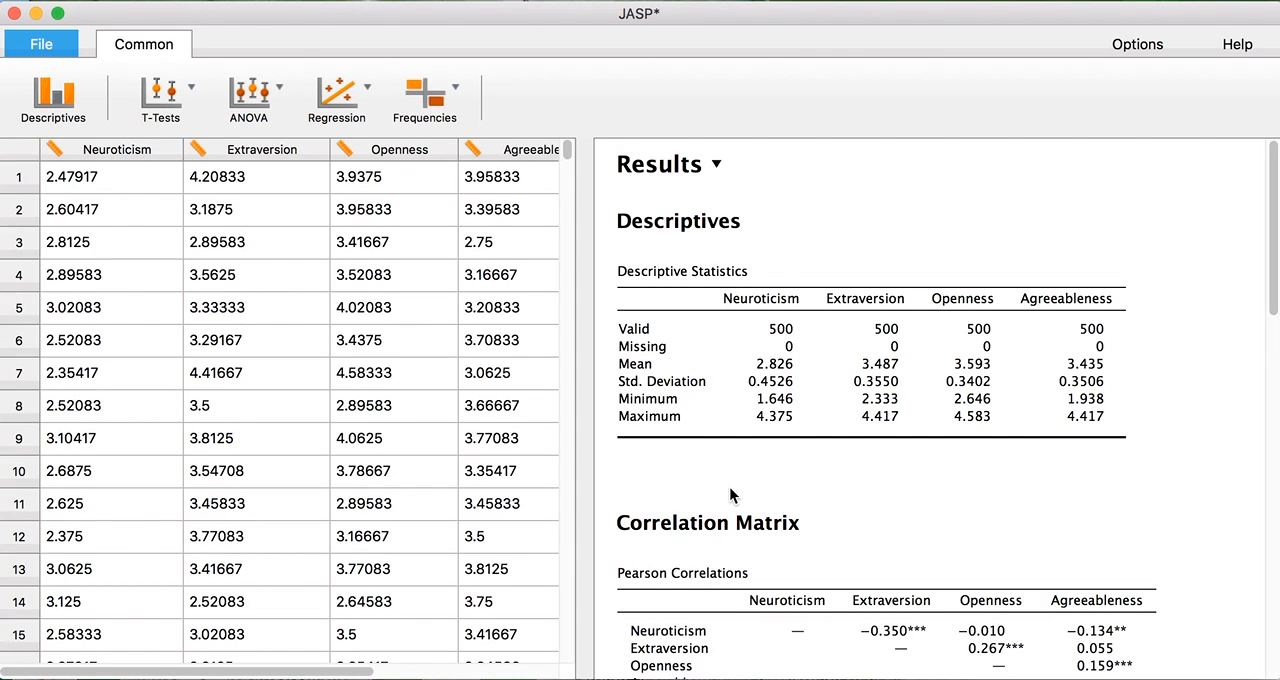
Reopen the Correlation Matrix and Descriptives analyses from their results and close each one again.
scroll(791, 508, "down", 4)
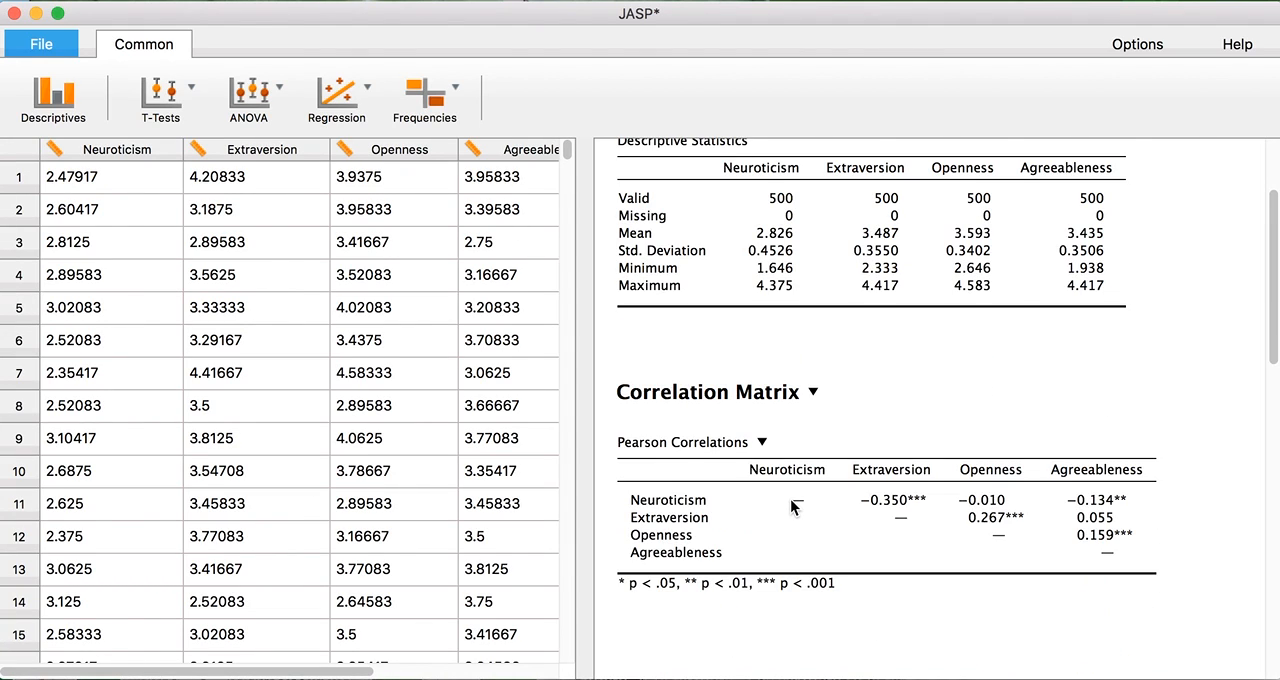
left_click(840, 486)
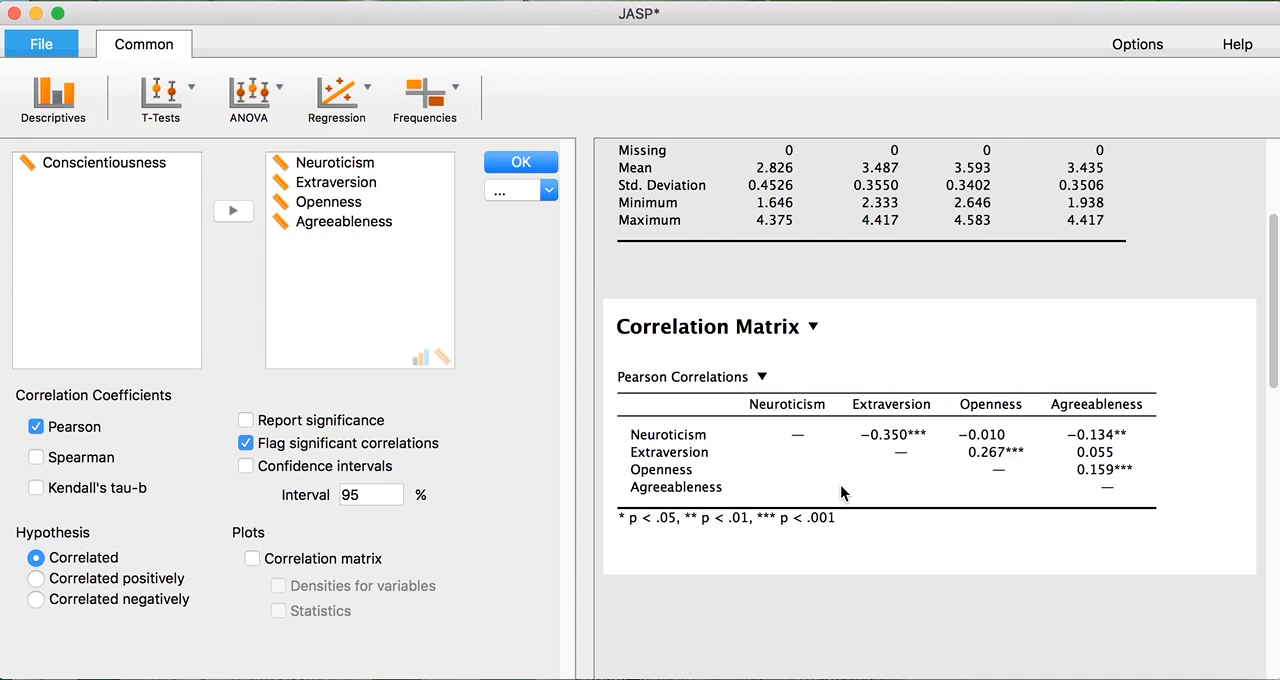
left_click(840, 485)
scroll(828, 496, "up", 4)
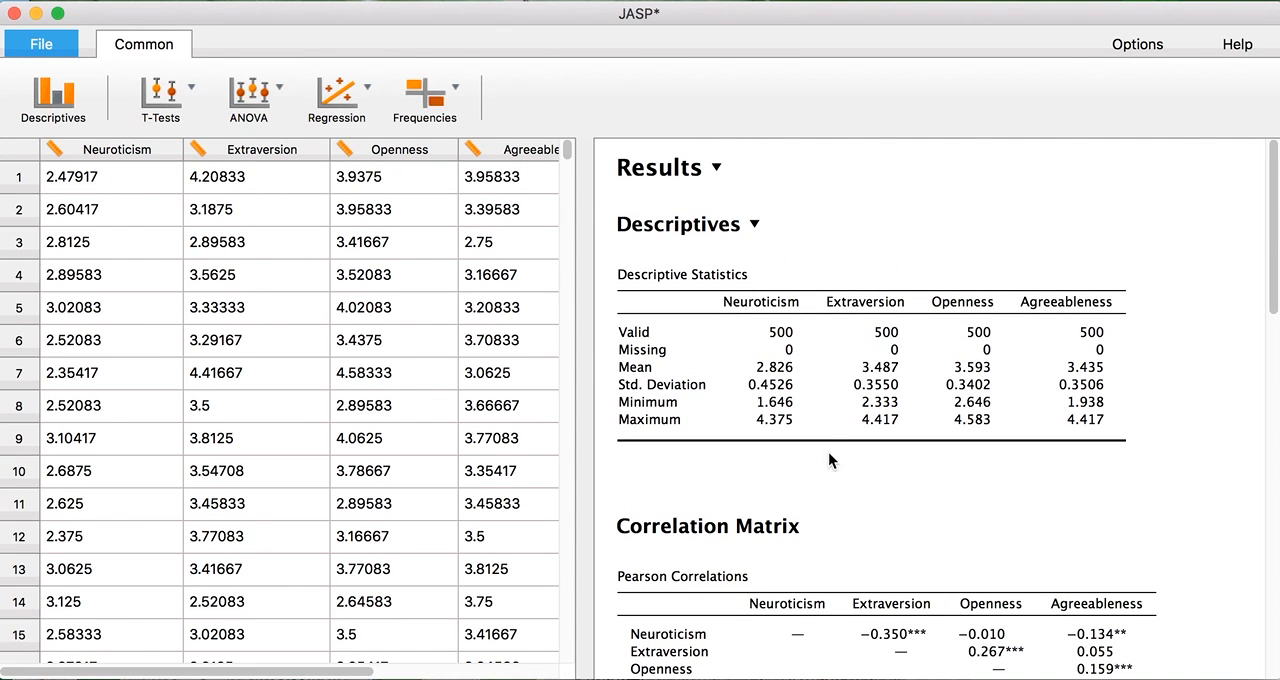
left_click(809, 397)
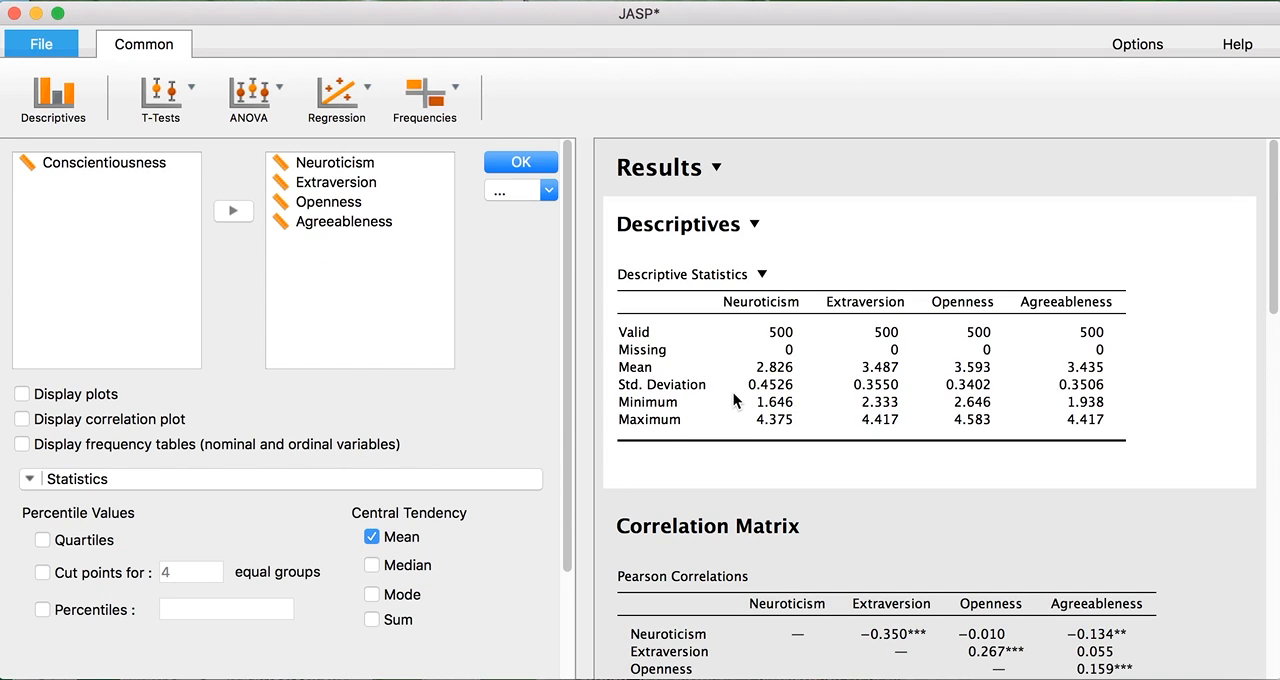
left_click(733, 399)
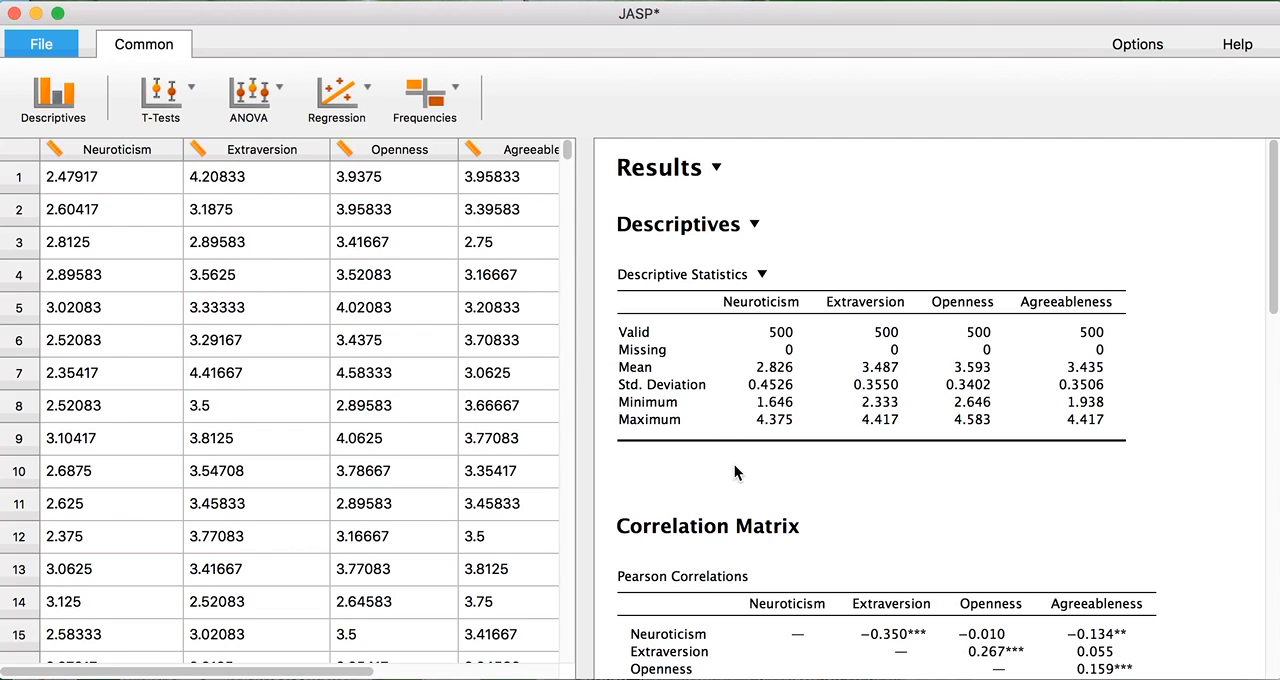
scroll(734, 464, "down", 3)
scroll(735, 465, "up", 3)
Reopen the Descriptives analysis, reveal the data table beside its options, then hide it again and close the analysis.
left_click(707, 357)
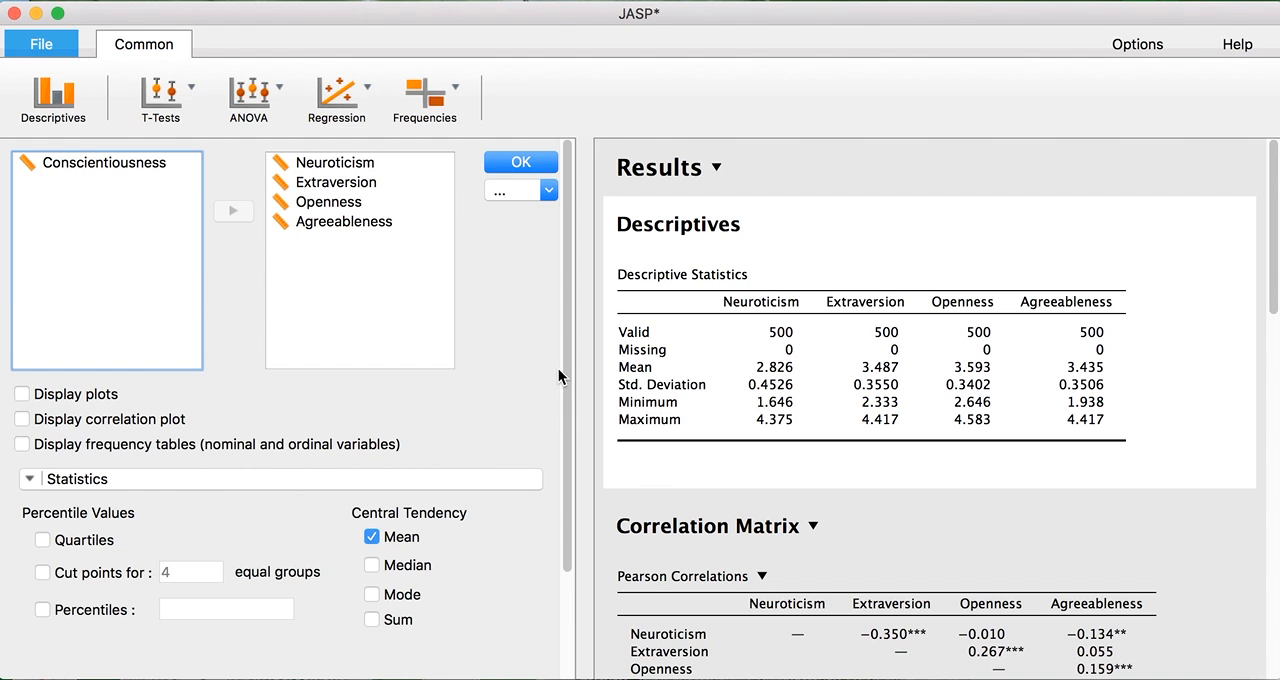
left_click_drag(580, 362, 946, 360)
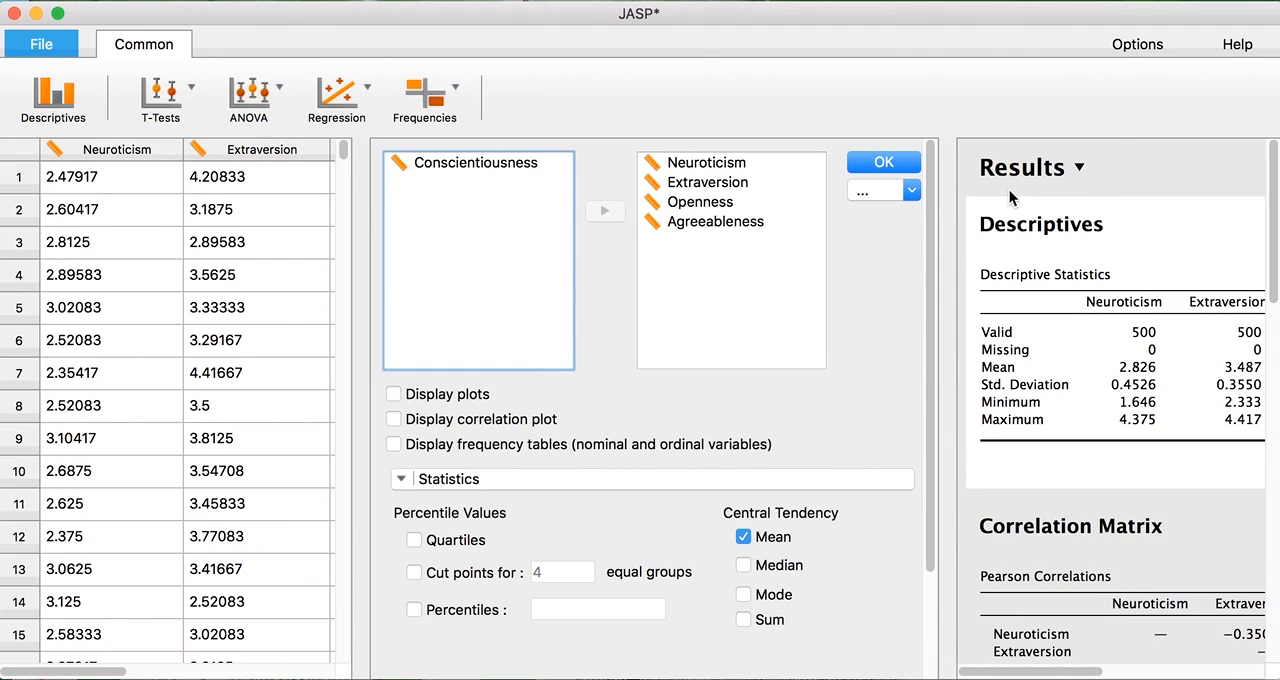
left_click_drag(948, 243, 526, 254)
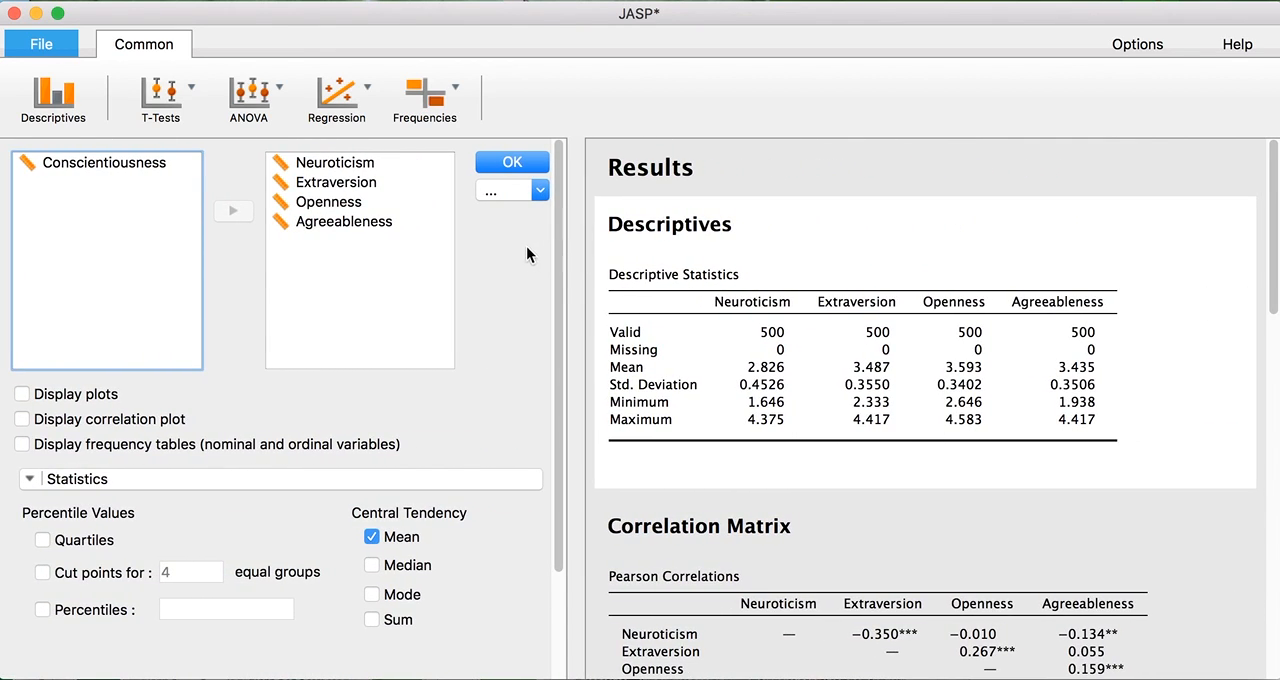
left_click(507, 162)
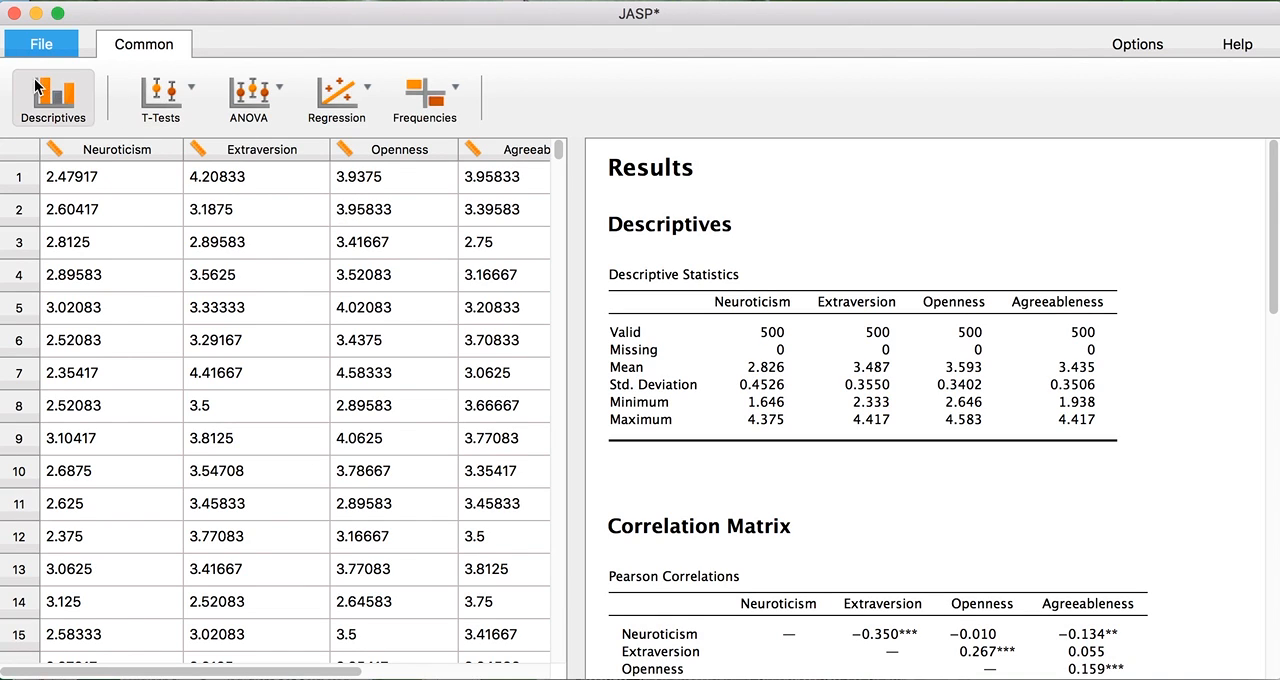
Open the Kitchen Rolls example data set and move its new window over the previous one.
left_click(40, 44)
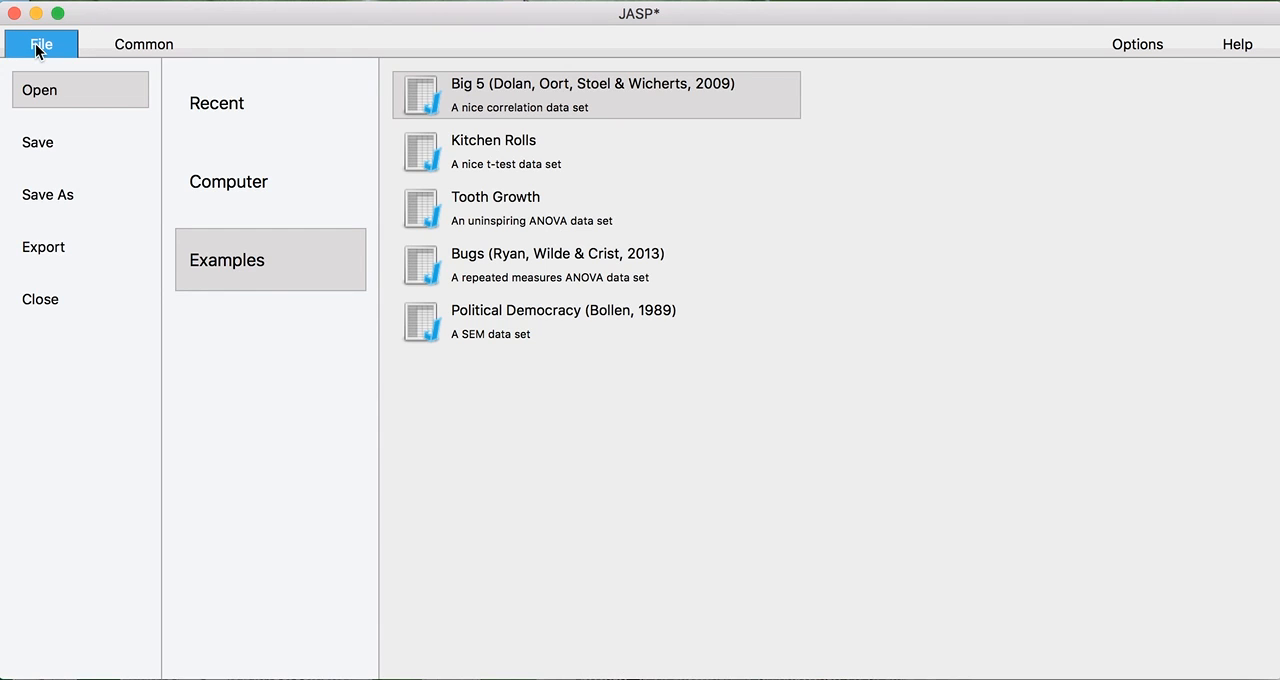
left_click(514, 157)
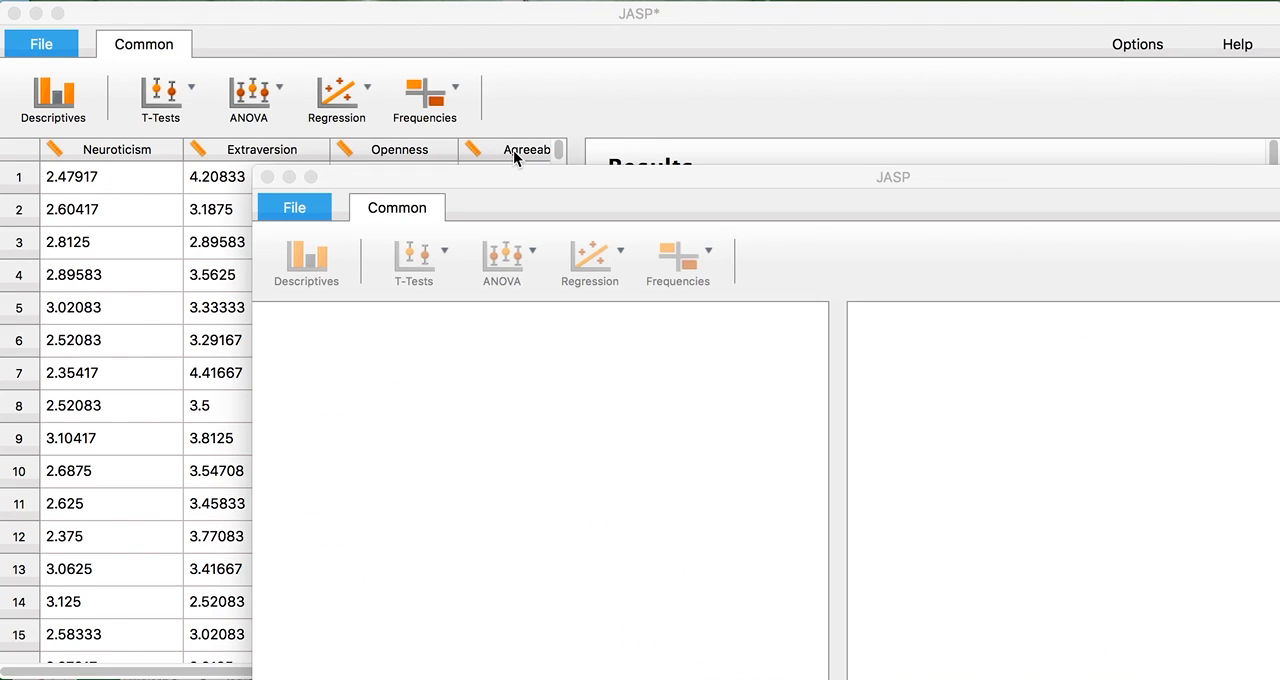
left_click_drag(563, 177, 316, 22)
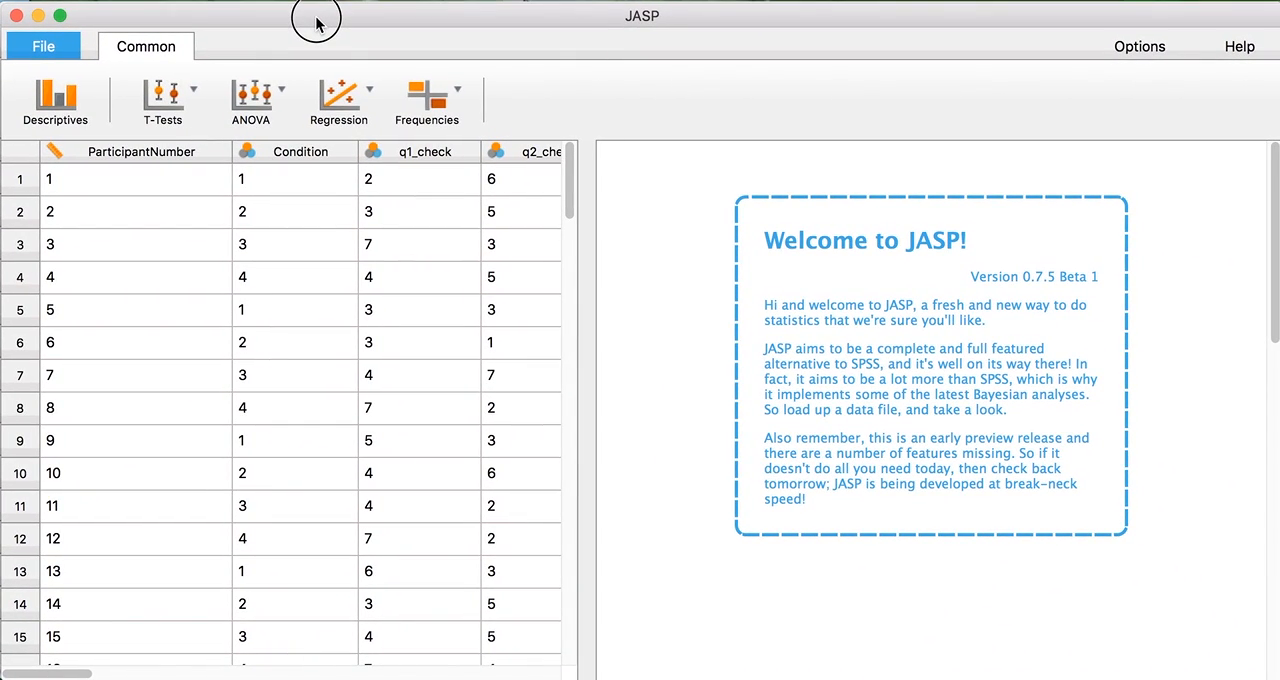
Create an Independent Samples T-Test with mean_NEO as dependent variable and Rotation as grouping variable, and include Welch's test.
left_click(185, 97)
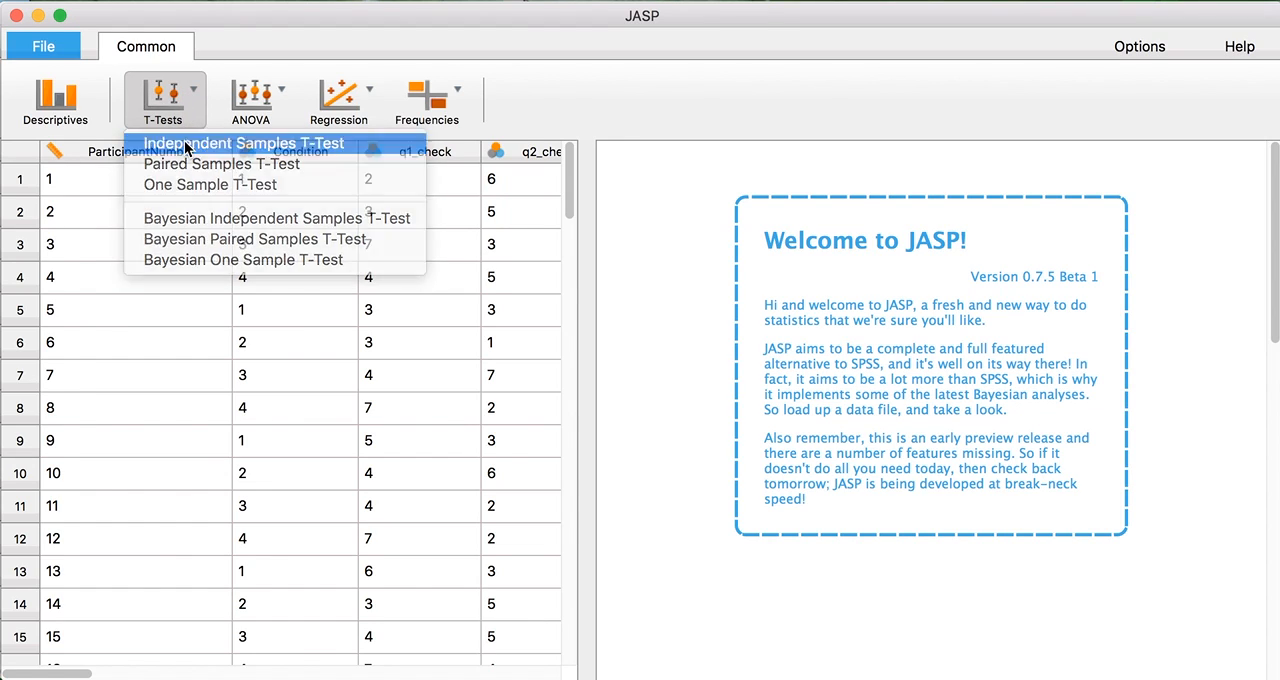
left_click(186, 142)
left_click_drag(204, 174, 206, 274)
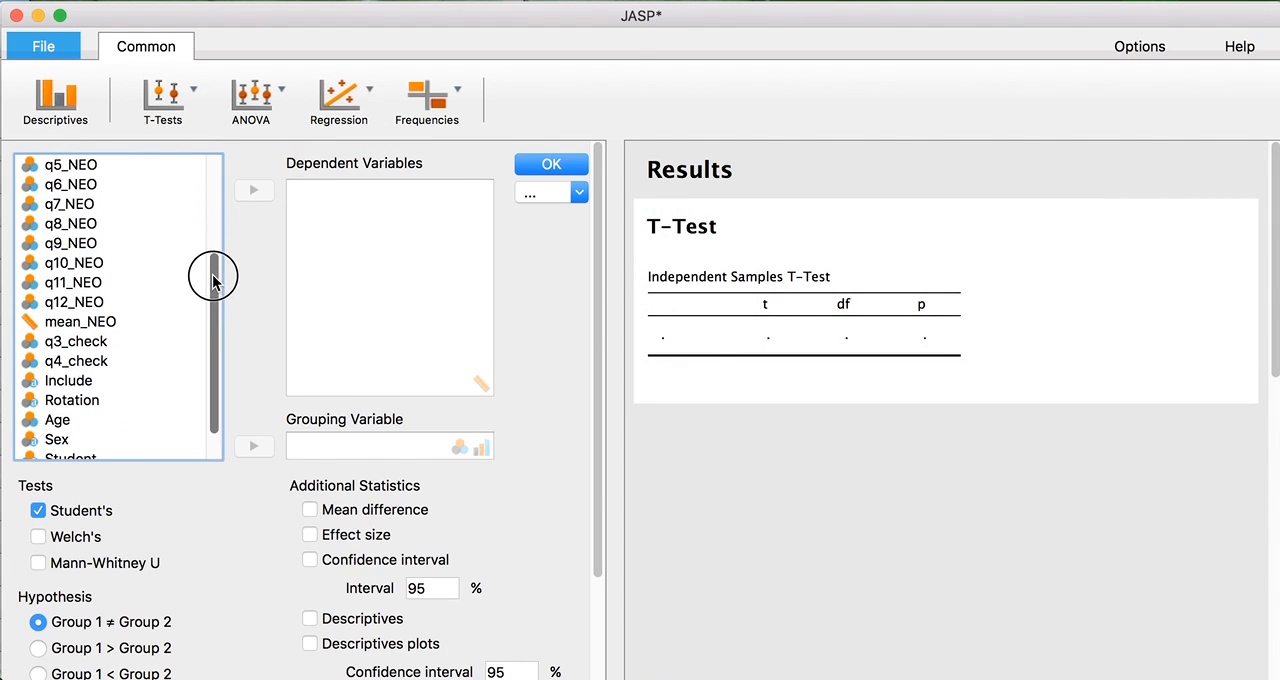
left_click_drag(98, 322, 334, 252)
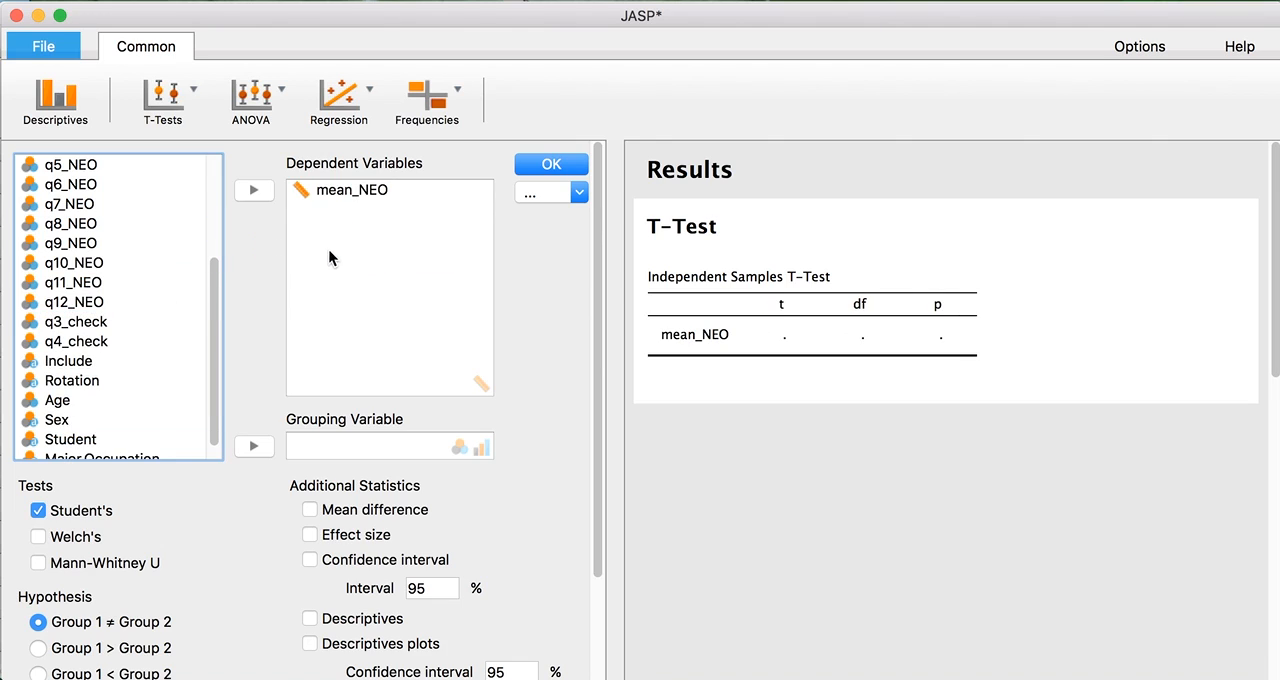
left_click(58, 388)
left_click_drag(58, 388, 356, 451)
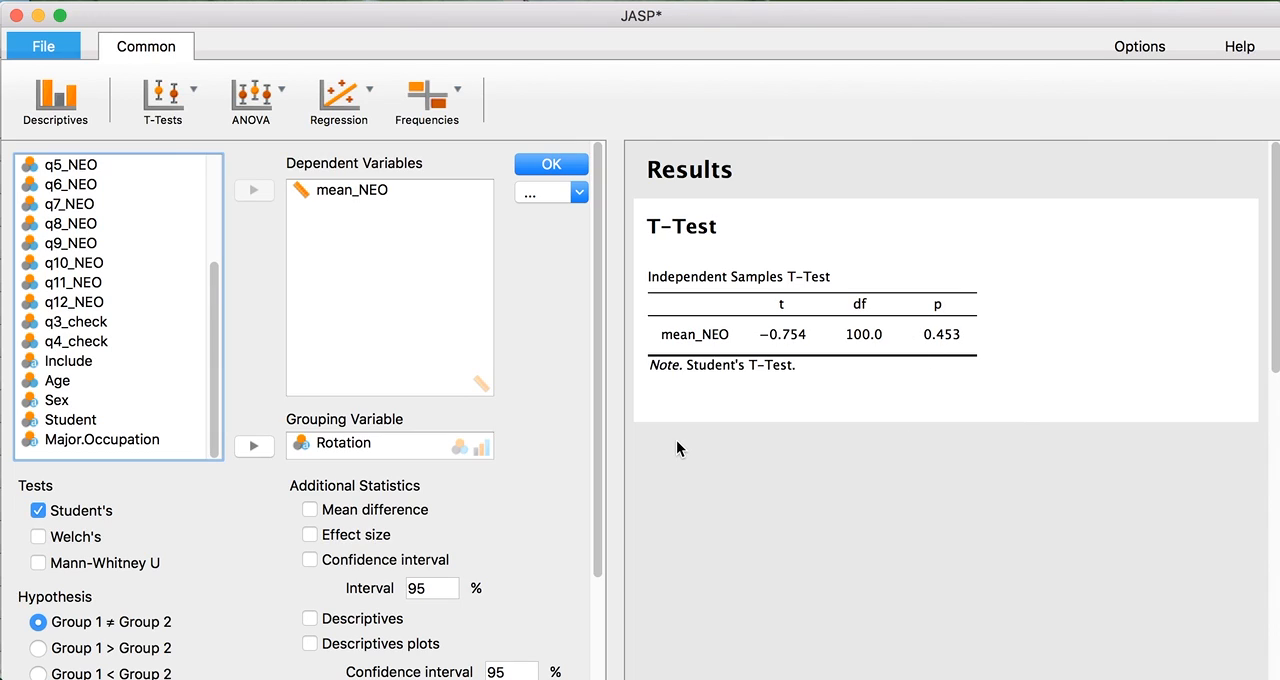
left_click(38, 536)
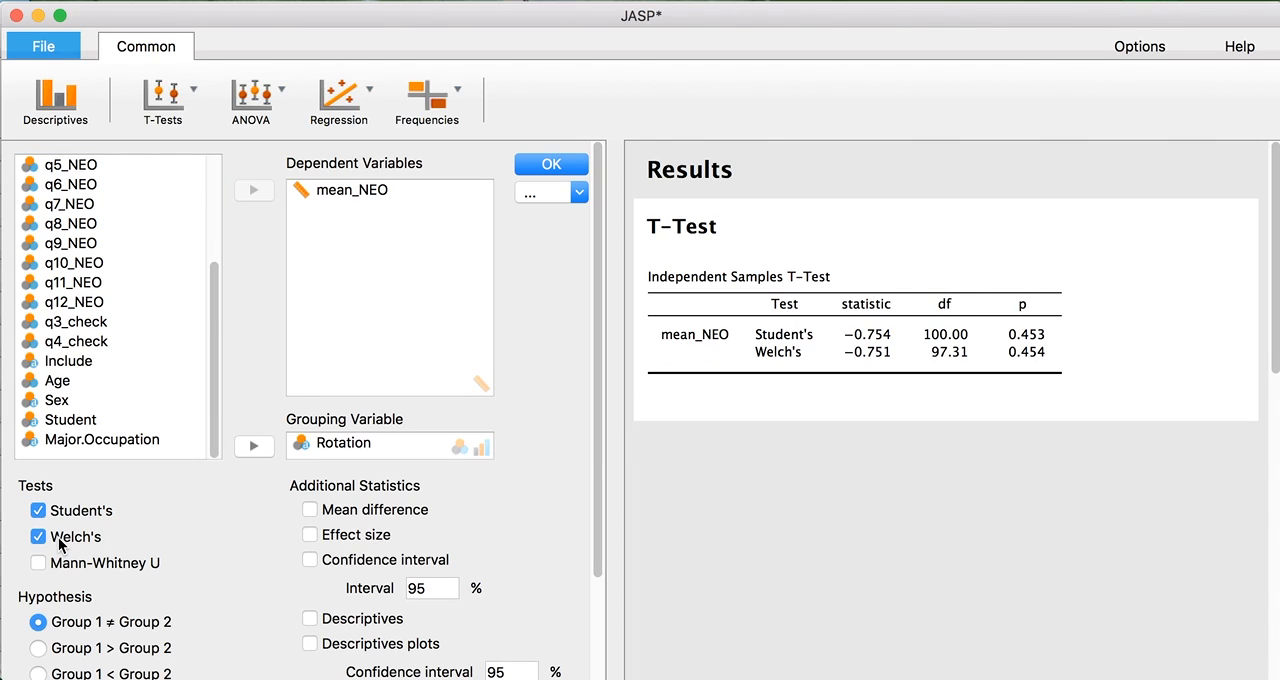
Try the normality and equality of variances assumption checks on the t-test and switch both off again.
left_click_drag(597, 349, 598, 475)
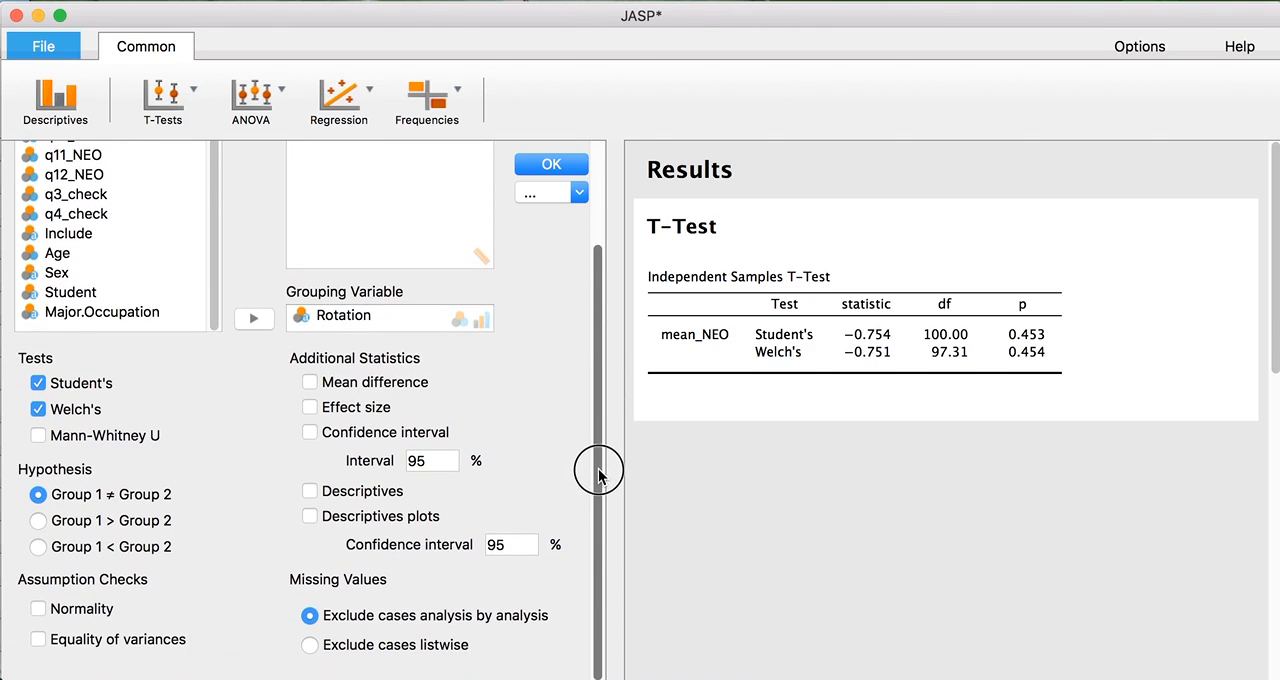
left_click(101, 618)
left_click(108, 640)
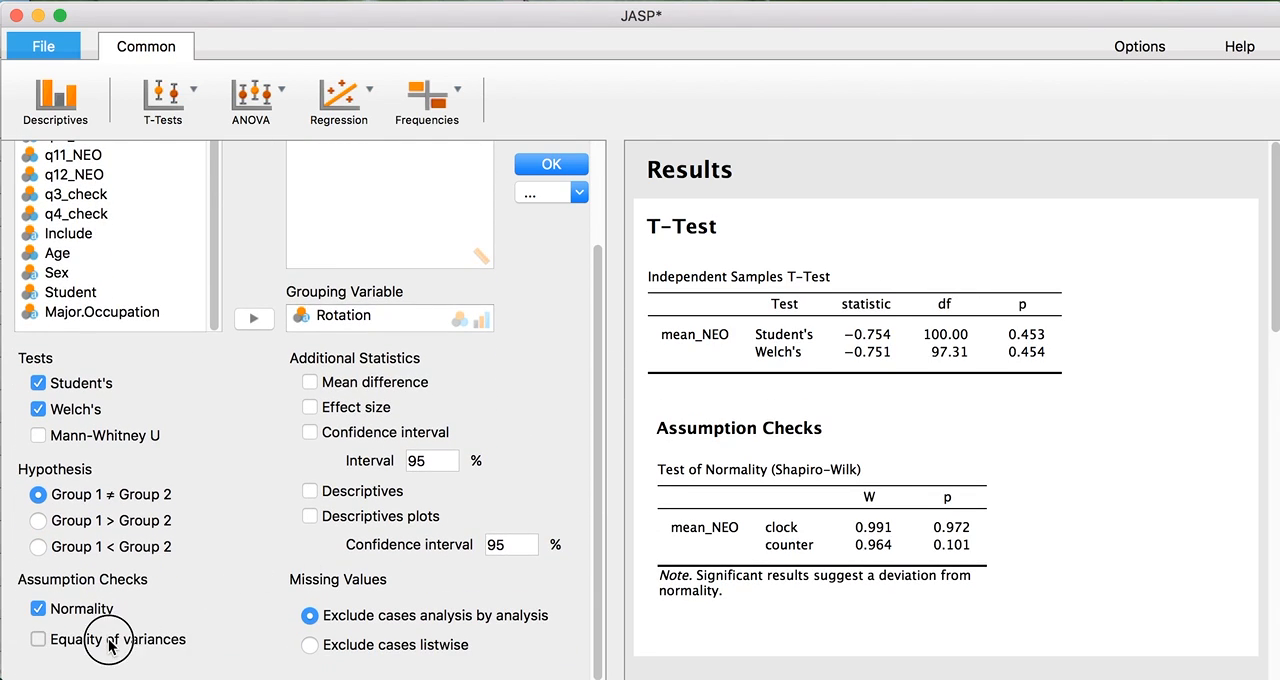
left_click(39, 638)
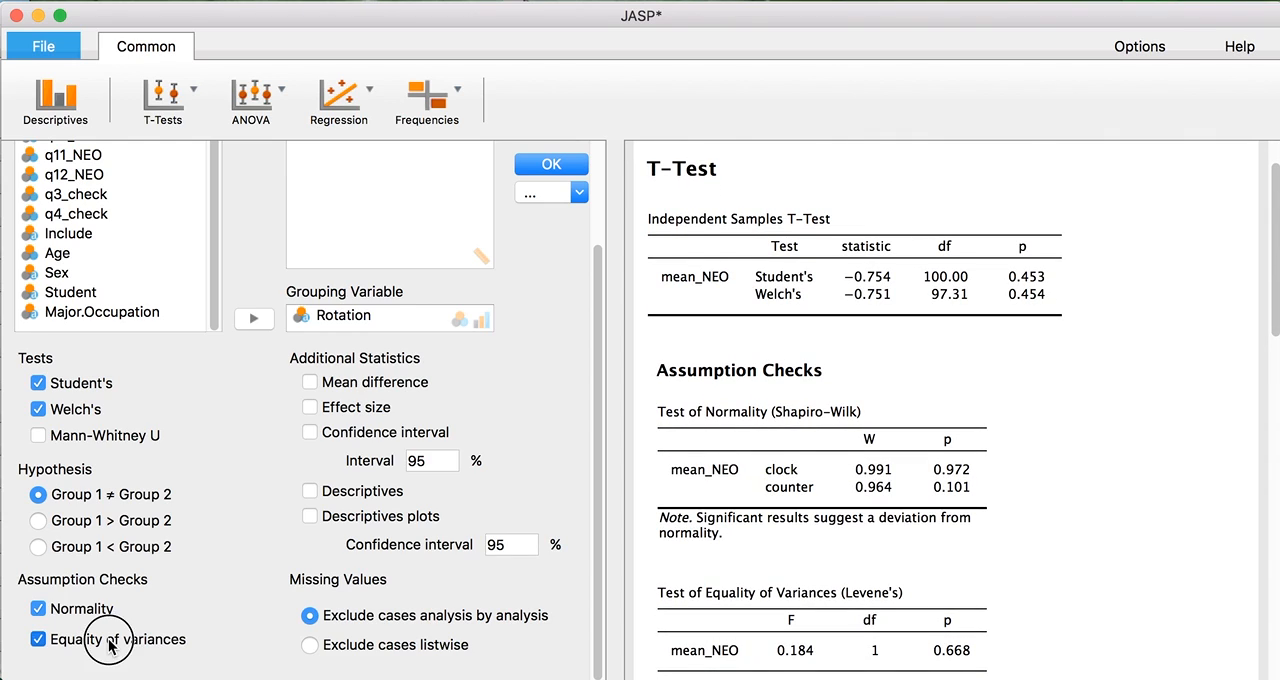
left_click(39, 608)
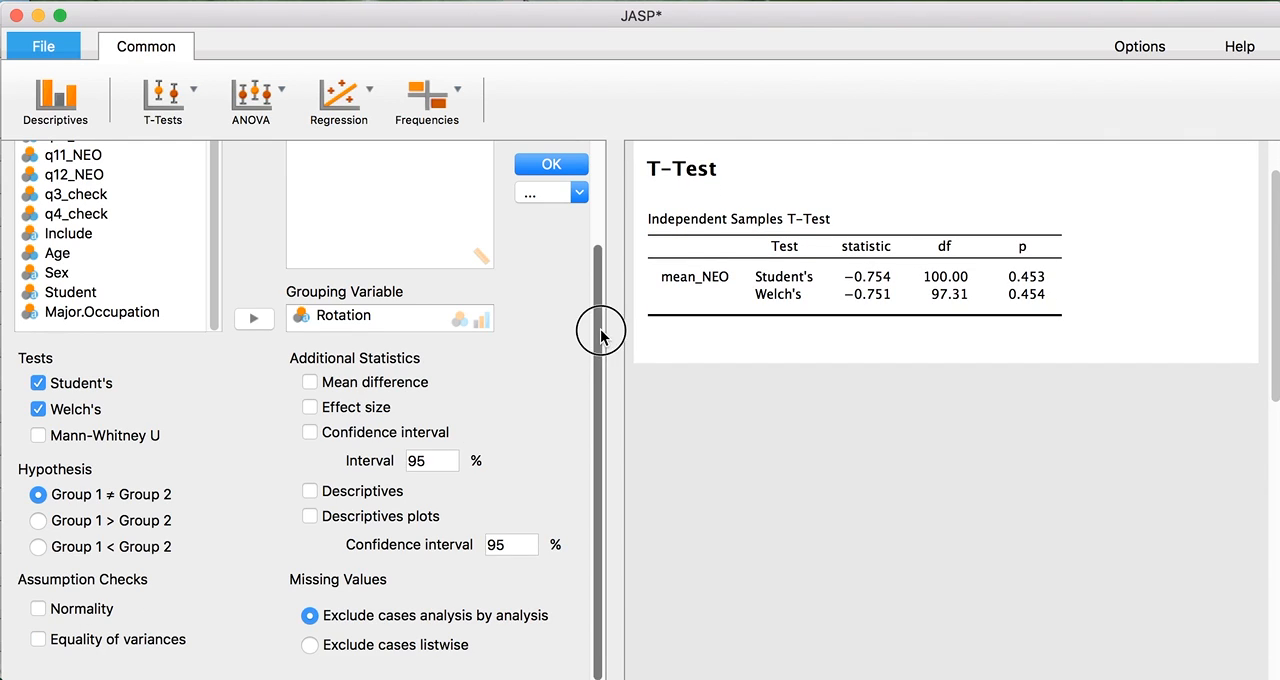
Close the t-test options and create a Bayesian Independent Samples T-Test of mean_NEO grouped by Rotation, with hypothesis Group 1 > Group 2.
scroll(594, 334, "up", 3)
left_click(552, 164)
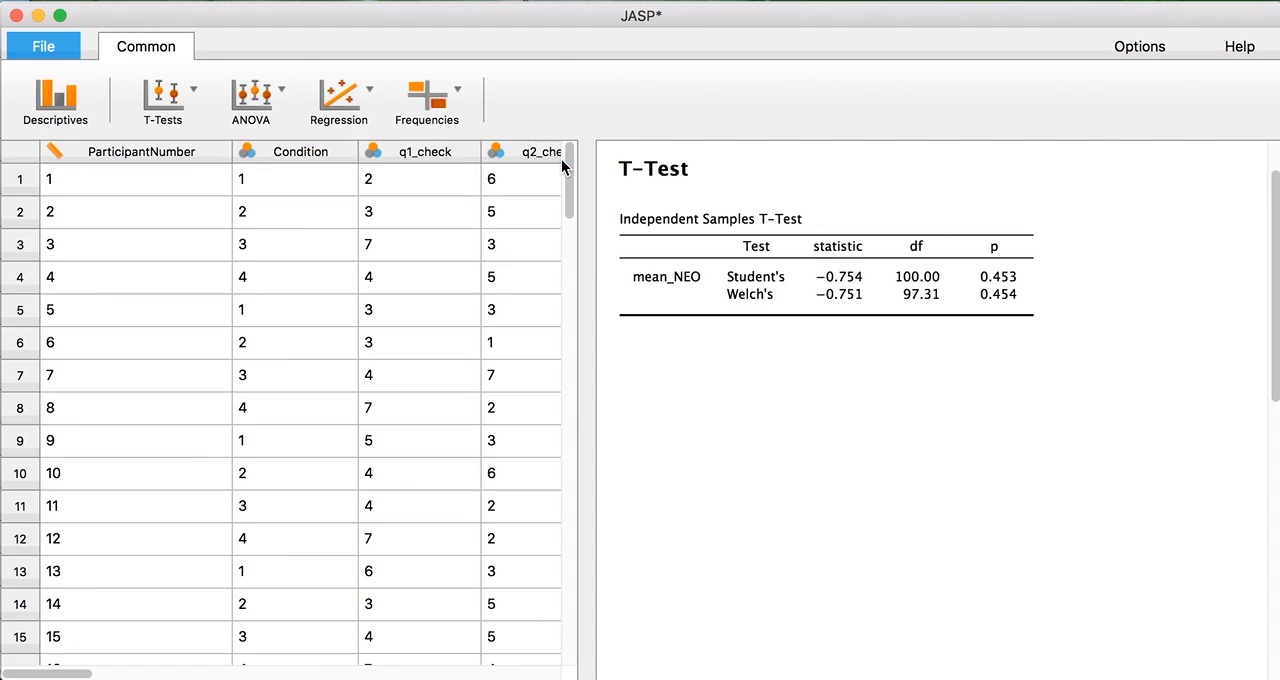
left_click(165, 95)
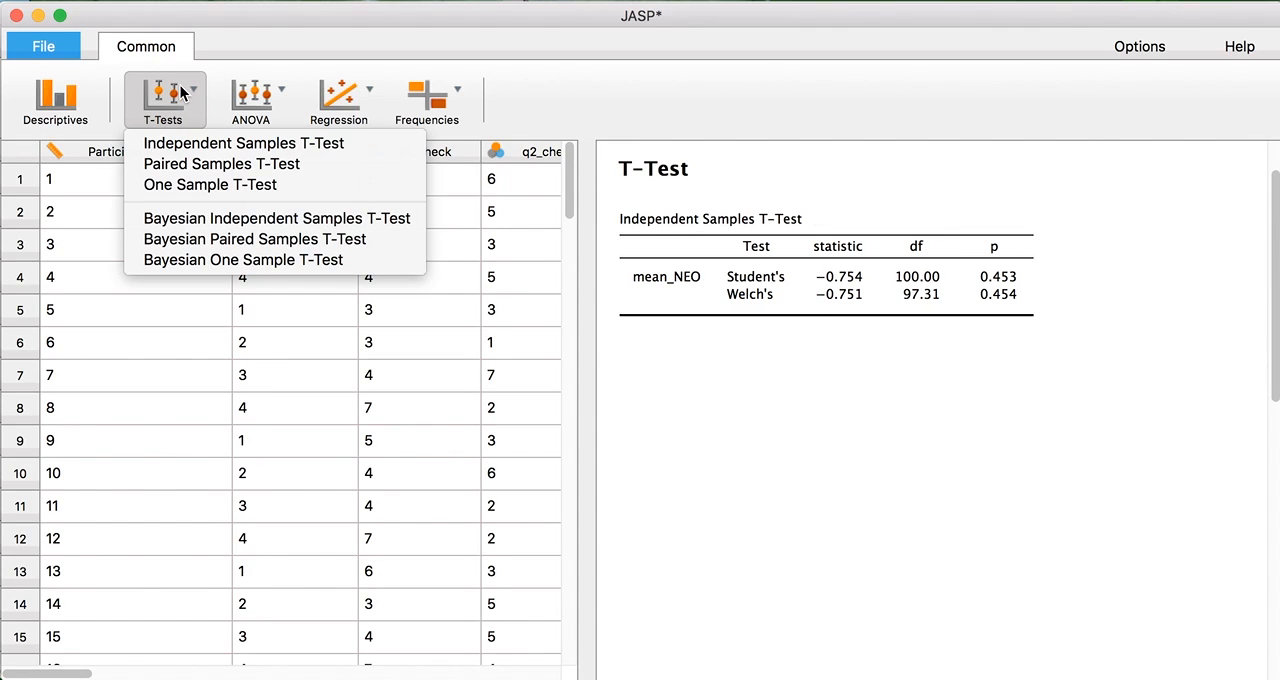
left_click(188, 225)
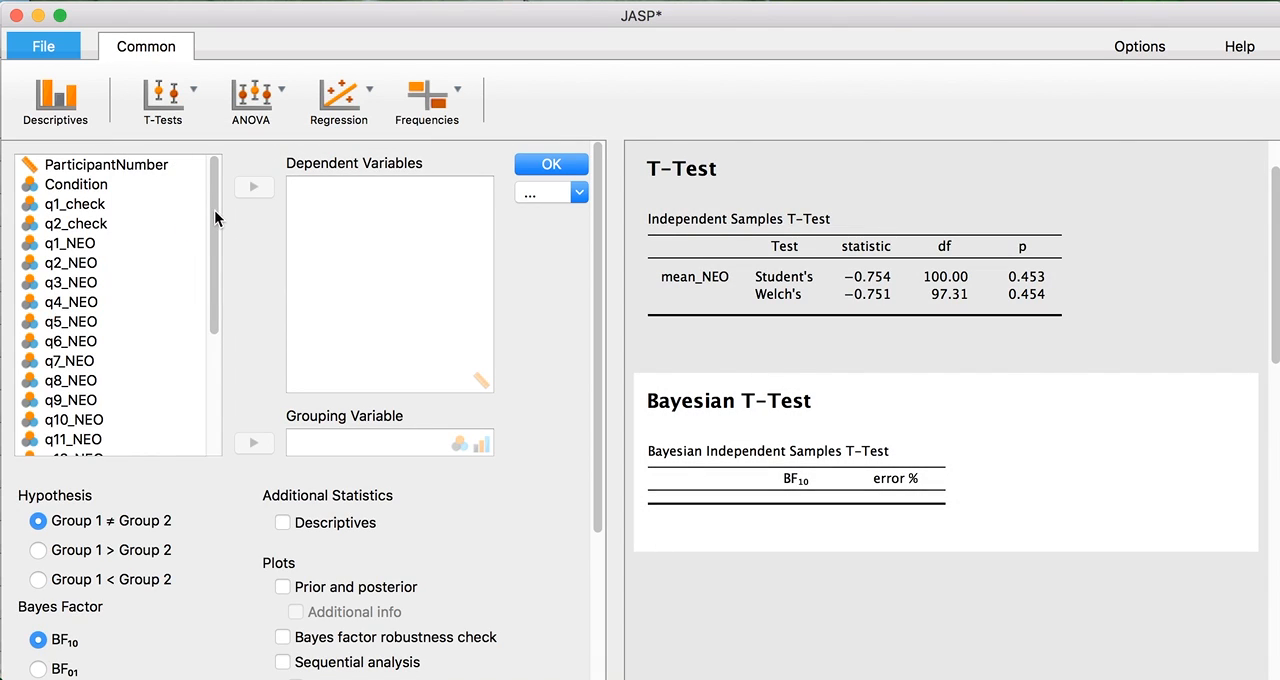
left_click_drag(214, 218, 223, 314)
left_click_drag(102, 321, 373, 232)
left_click_drag(72, 380, 385, 444)
left_click(66, 553)
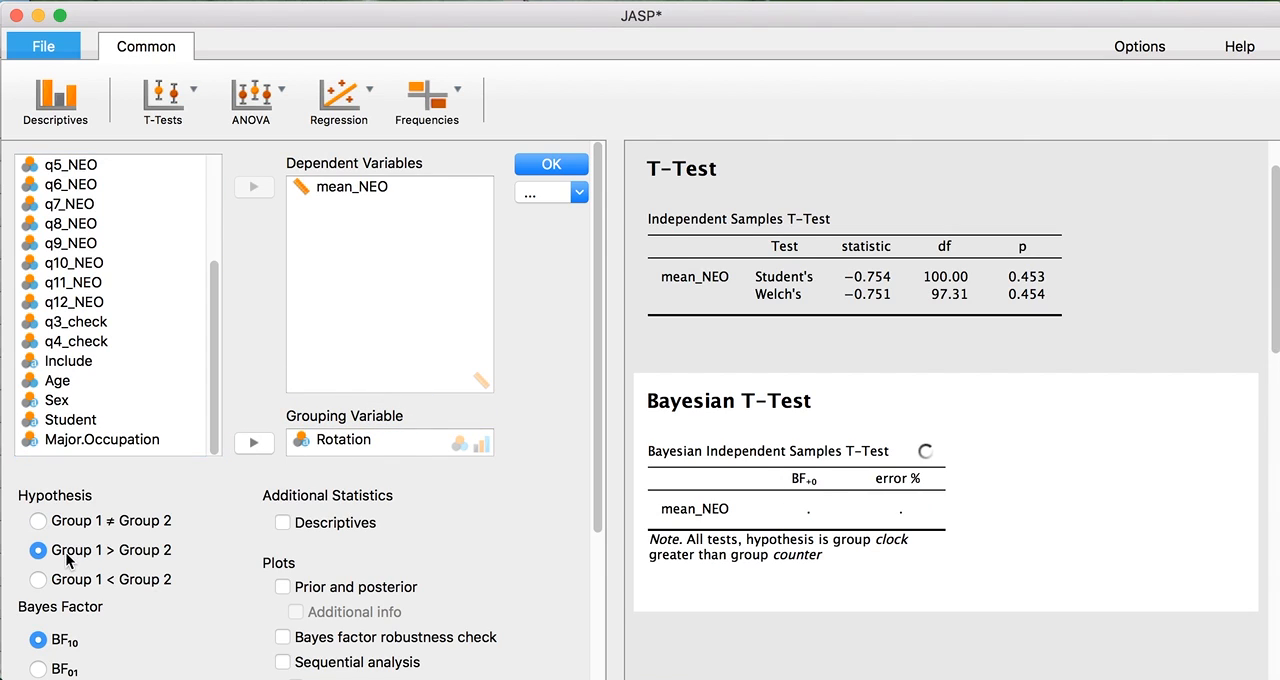
Report the Bayes factor as BF01 and add a prior and posterior plot, leaving group descriptives switched off.
left_click(336, 522)
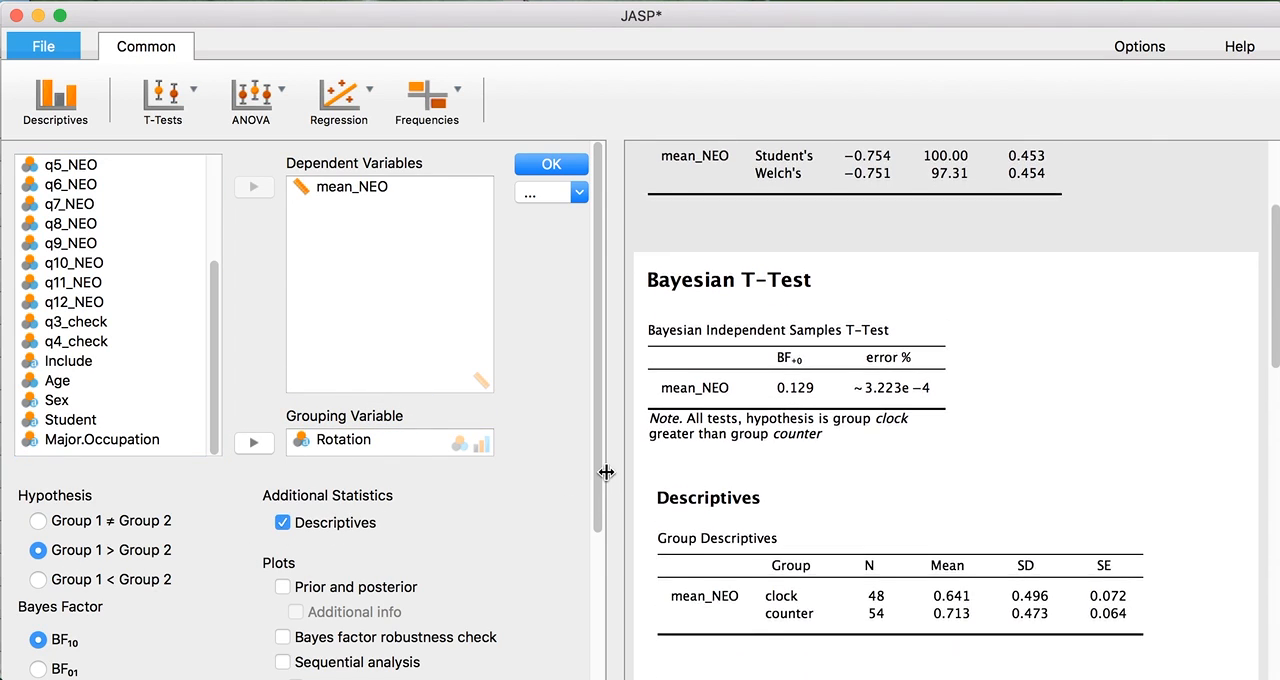
left_click(309, 526)
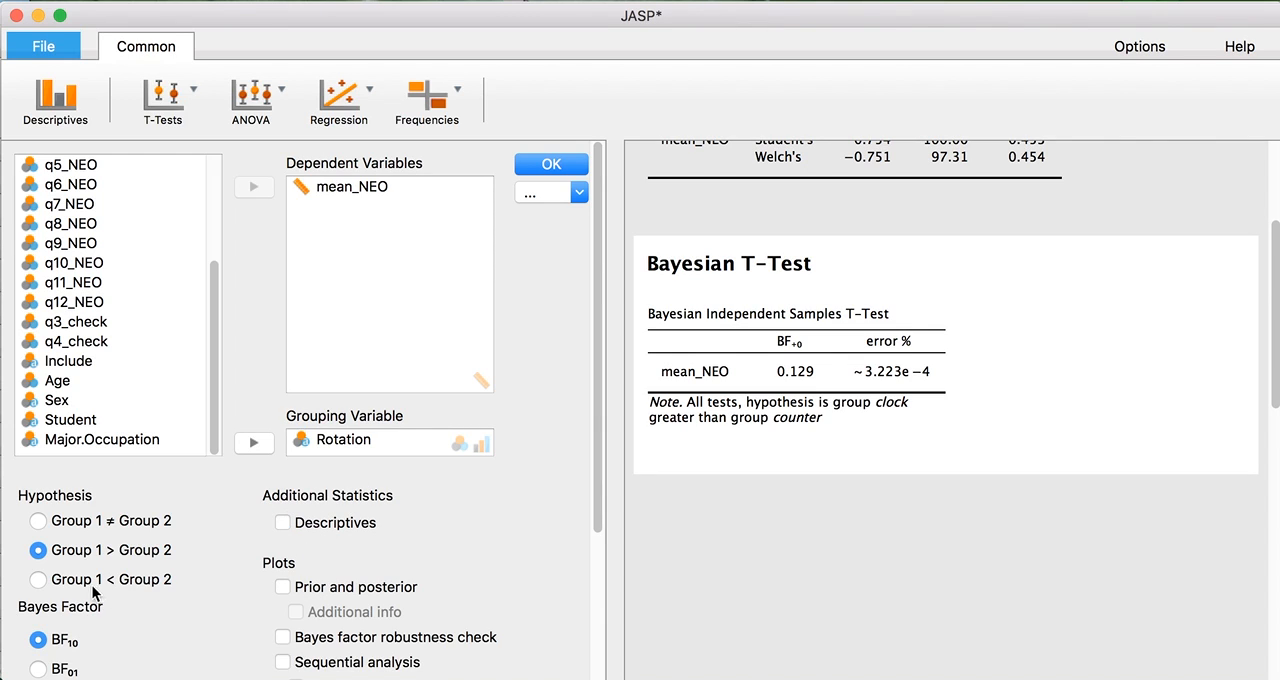
left_click(42, 669)
left_click_drag(597, 408, 597, 551)
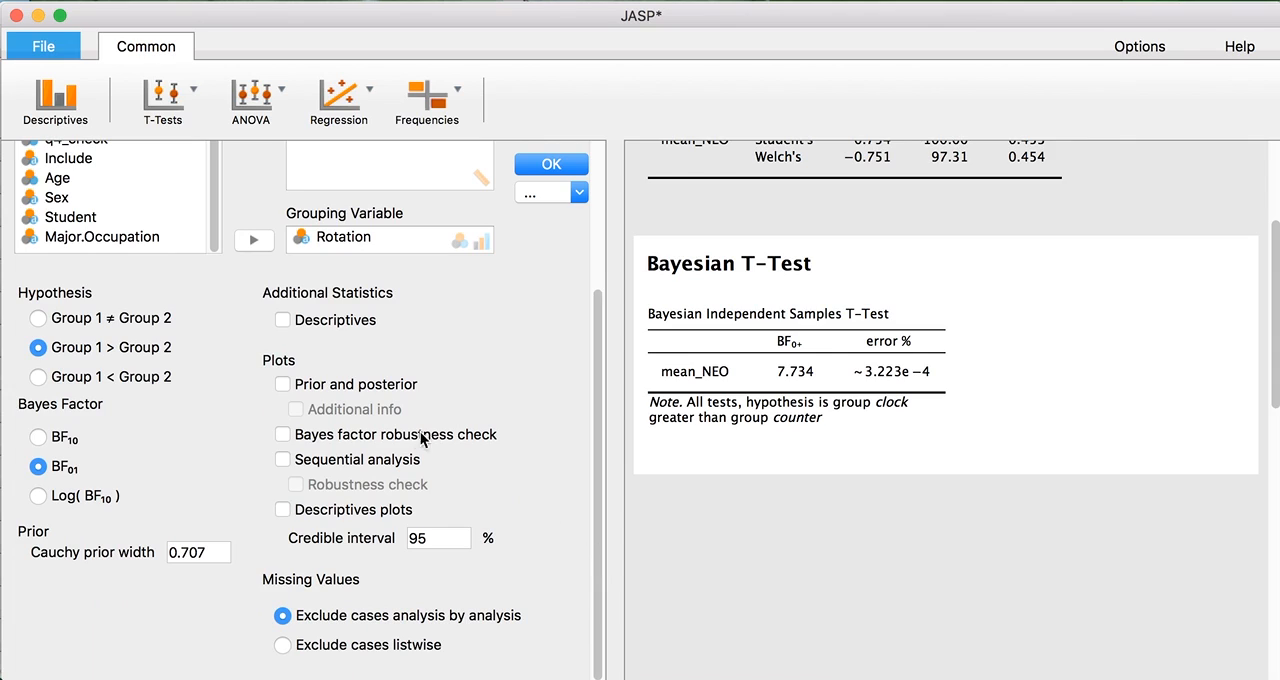
left_click(373, 384)
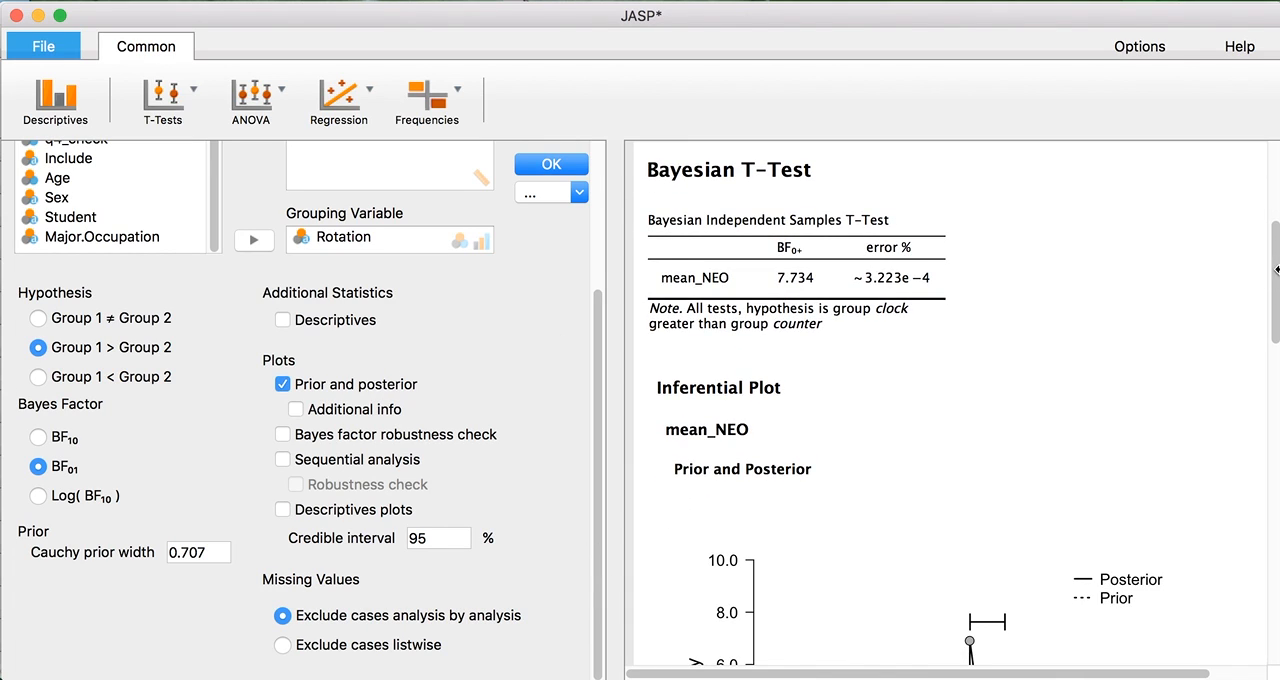
Add a note under the Bayesian T-Test heading reading "We chose a prior of 0.707, based on our expectations of effect-size".
left_click_drag(1277, 270, 1270, 240)
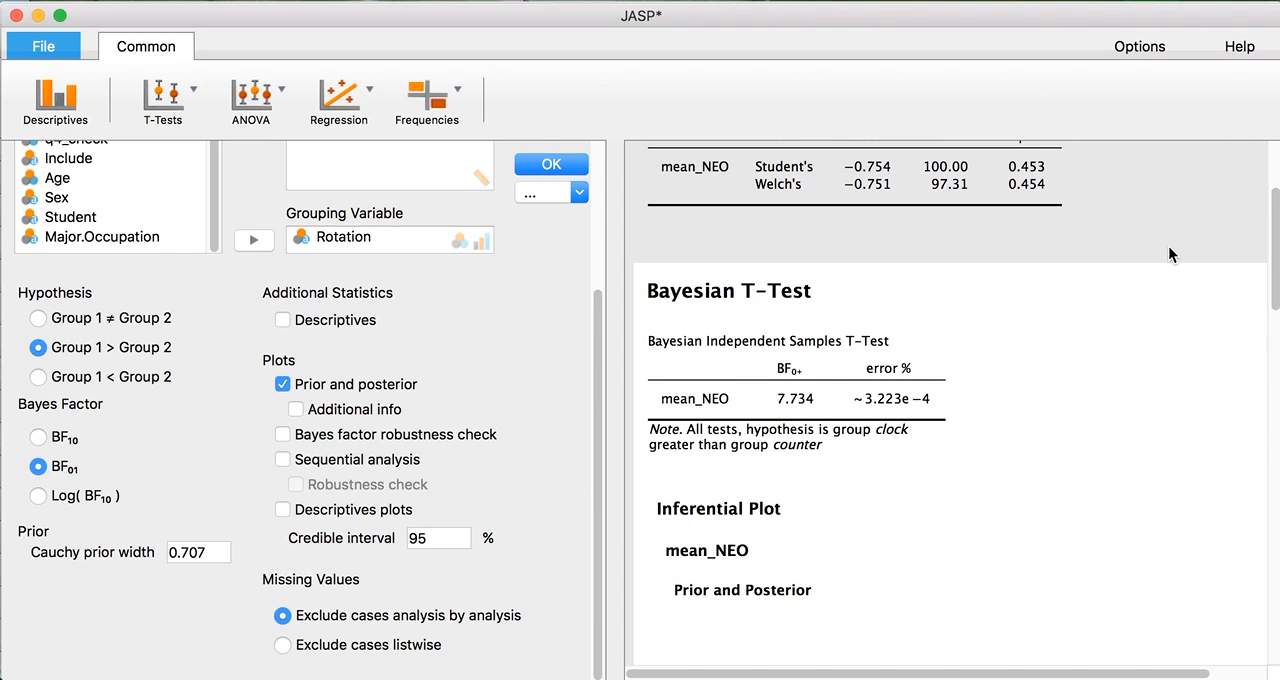
left_click(741, 343)
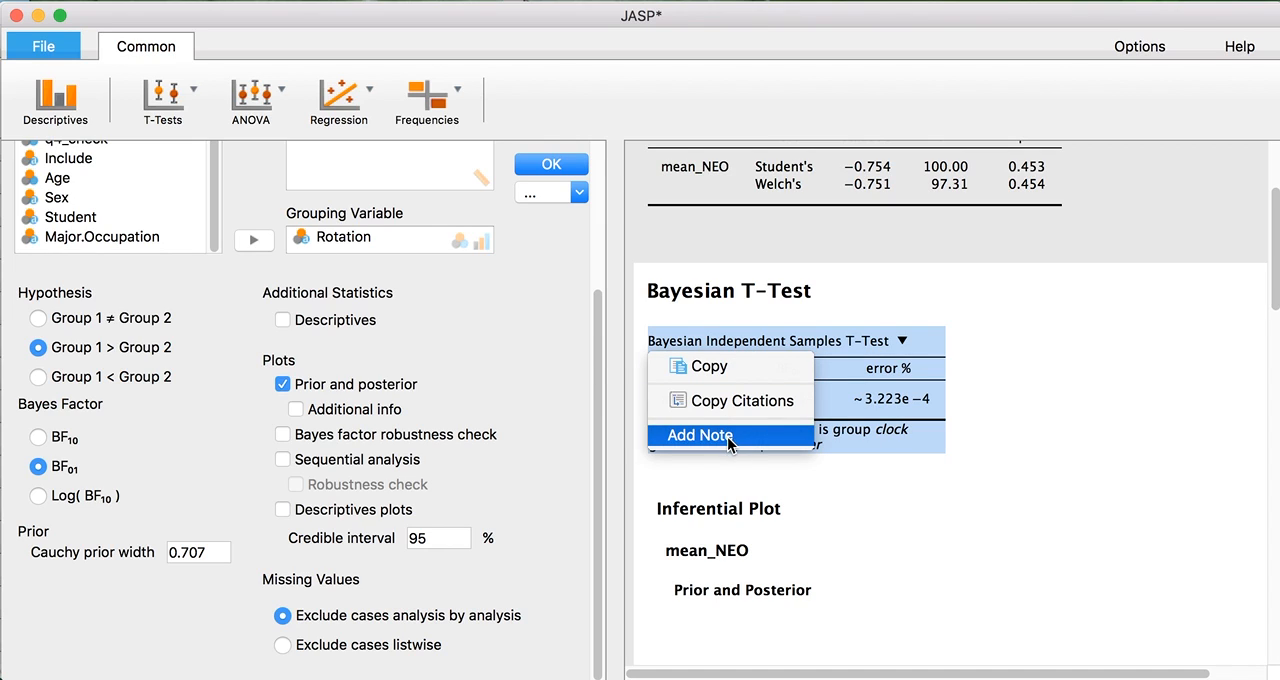
left_click(728, 293)
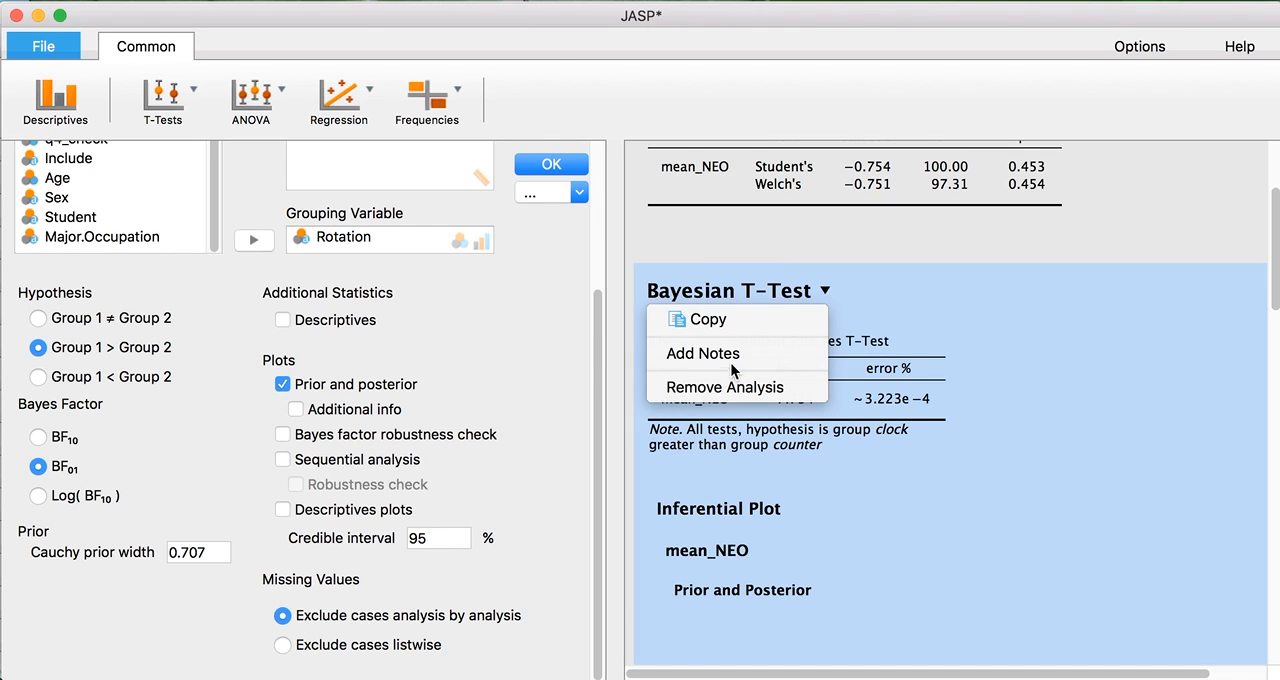
left_click(735, 355)
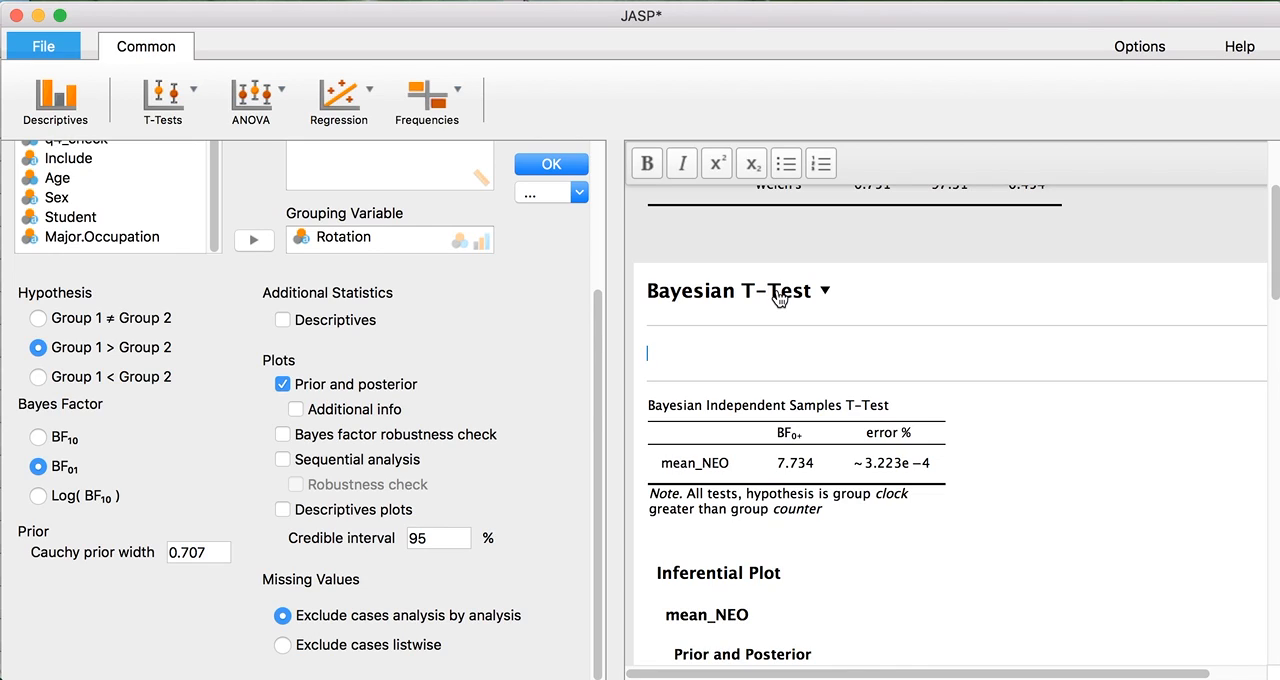
type("We chose a prior of 0.707")
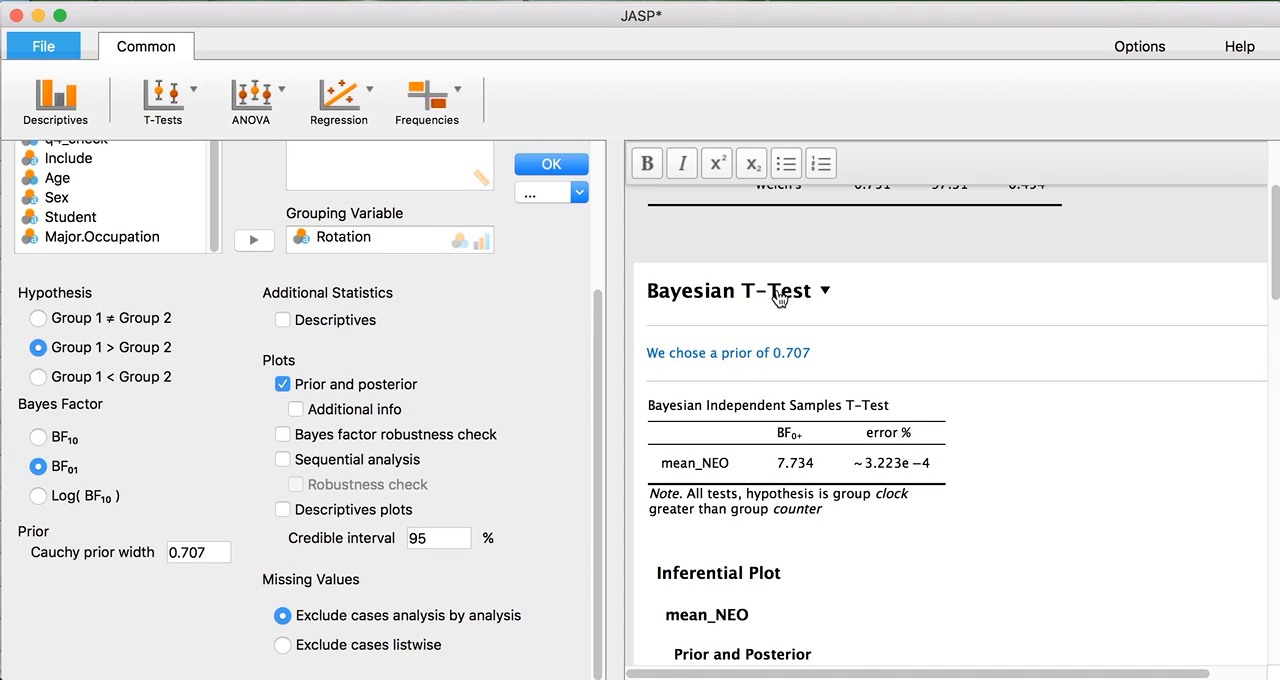
type(", based on our expect")
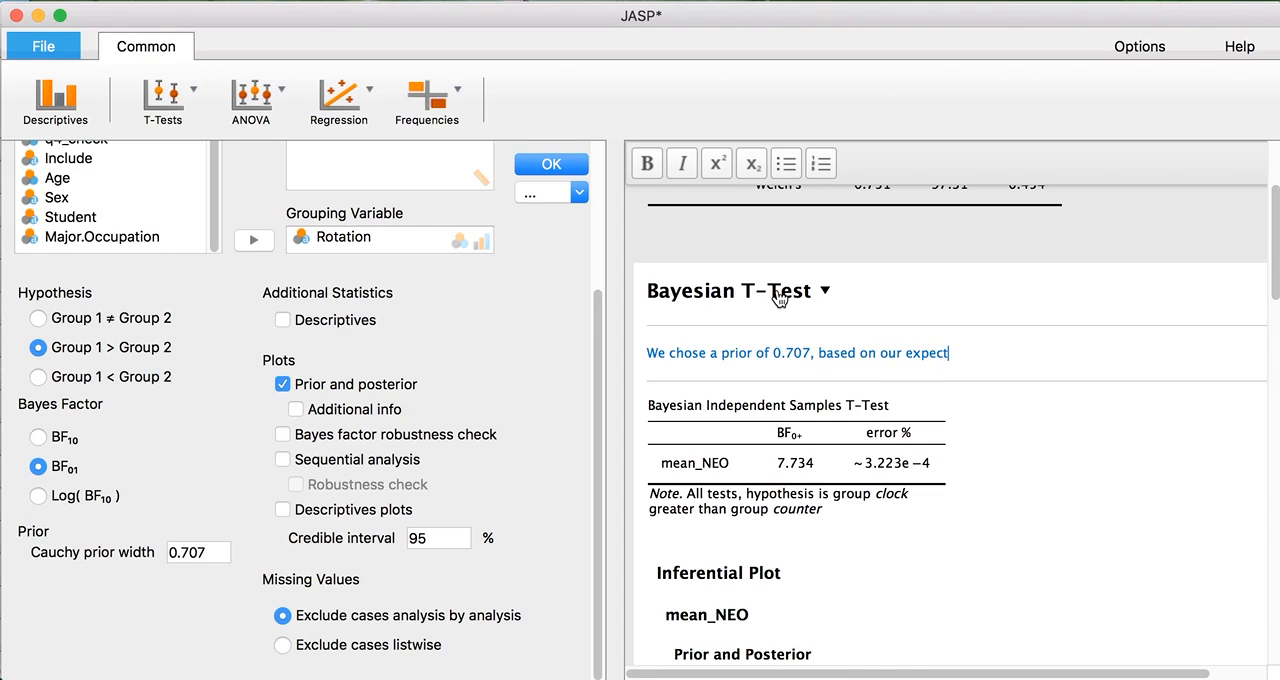
type("ations of effect-size")
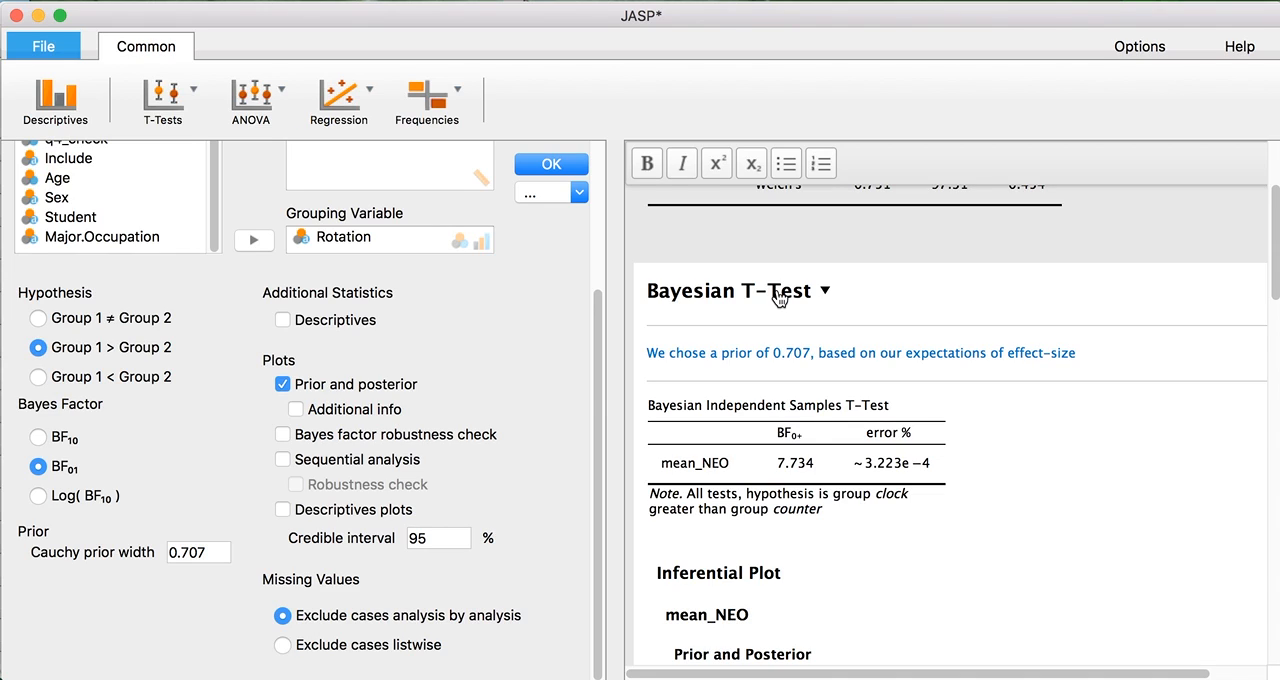
key("Return")
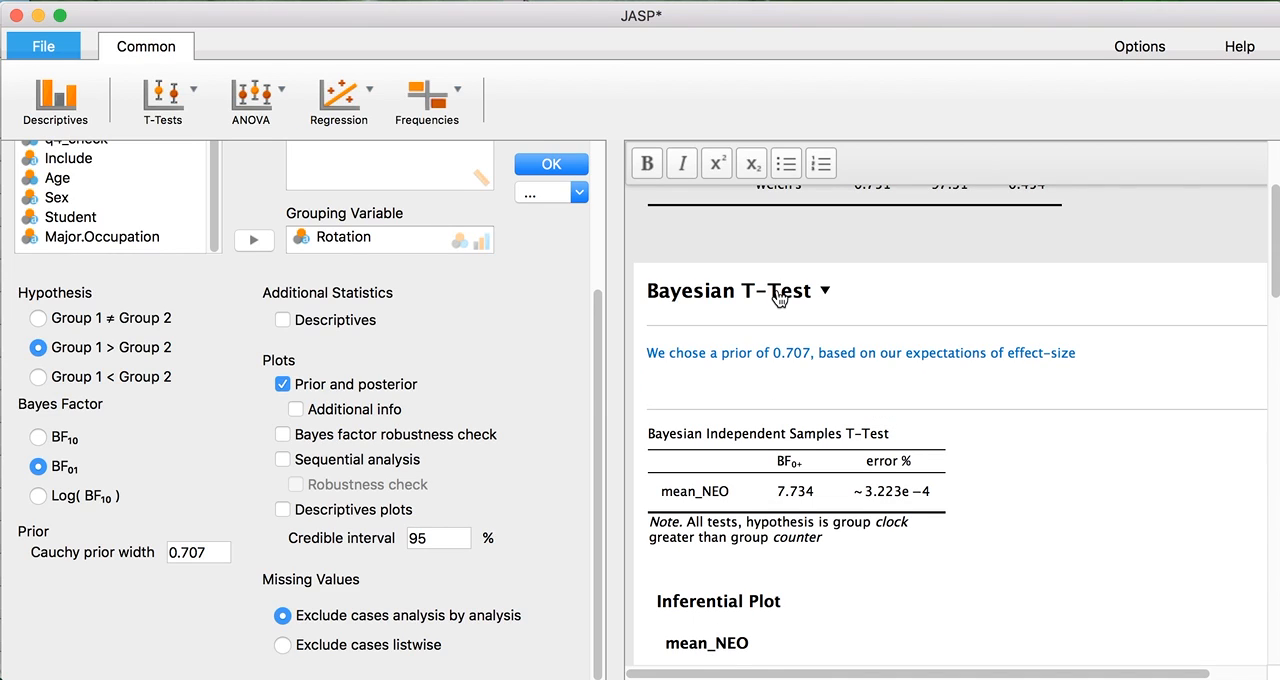
key("BackSpace")
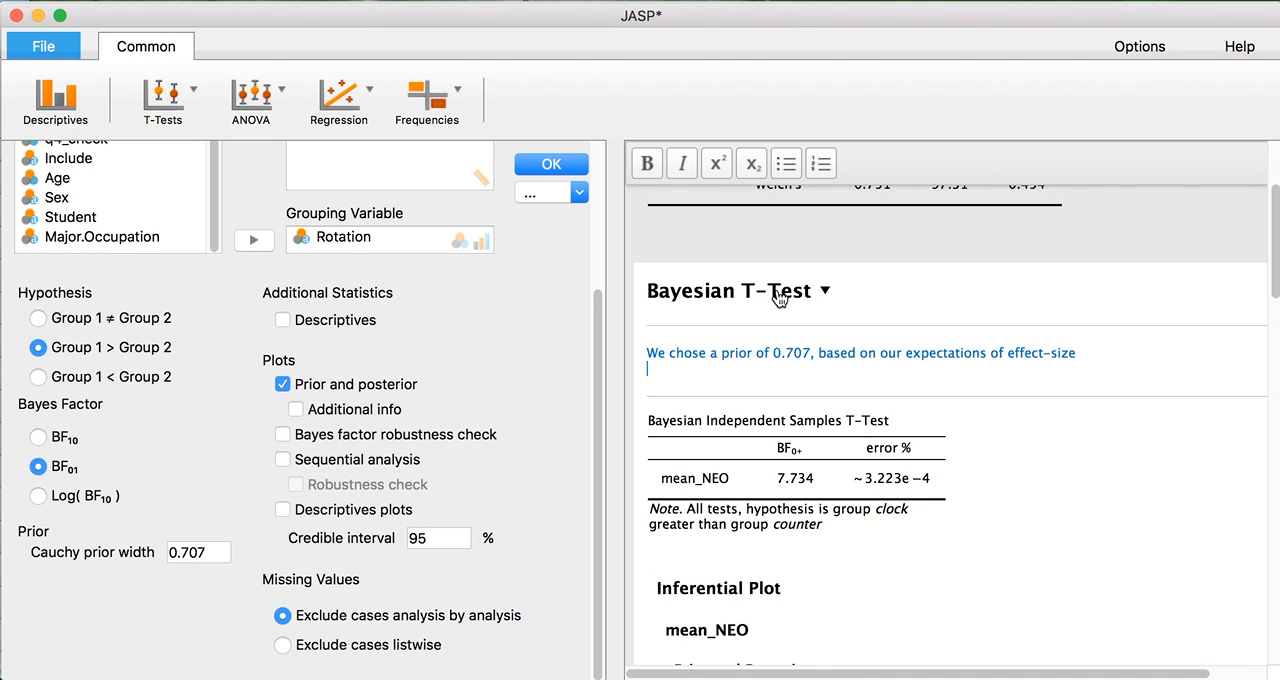
left_click(778, 297)
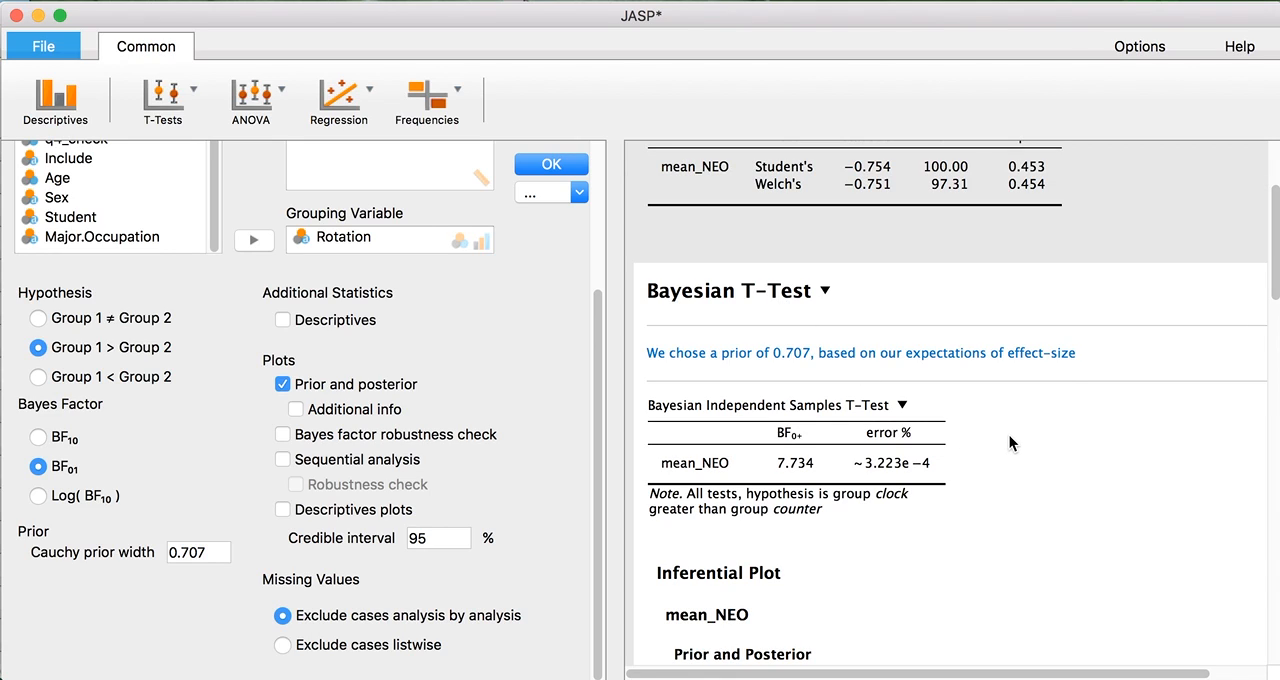
Remove the prior and posterior plot from the Bayesian t-test and start editing the note below its results table.
scroll(1009, 435, "down", 3)
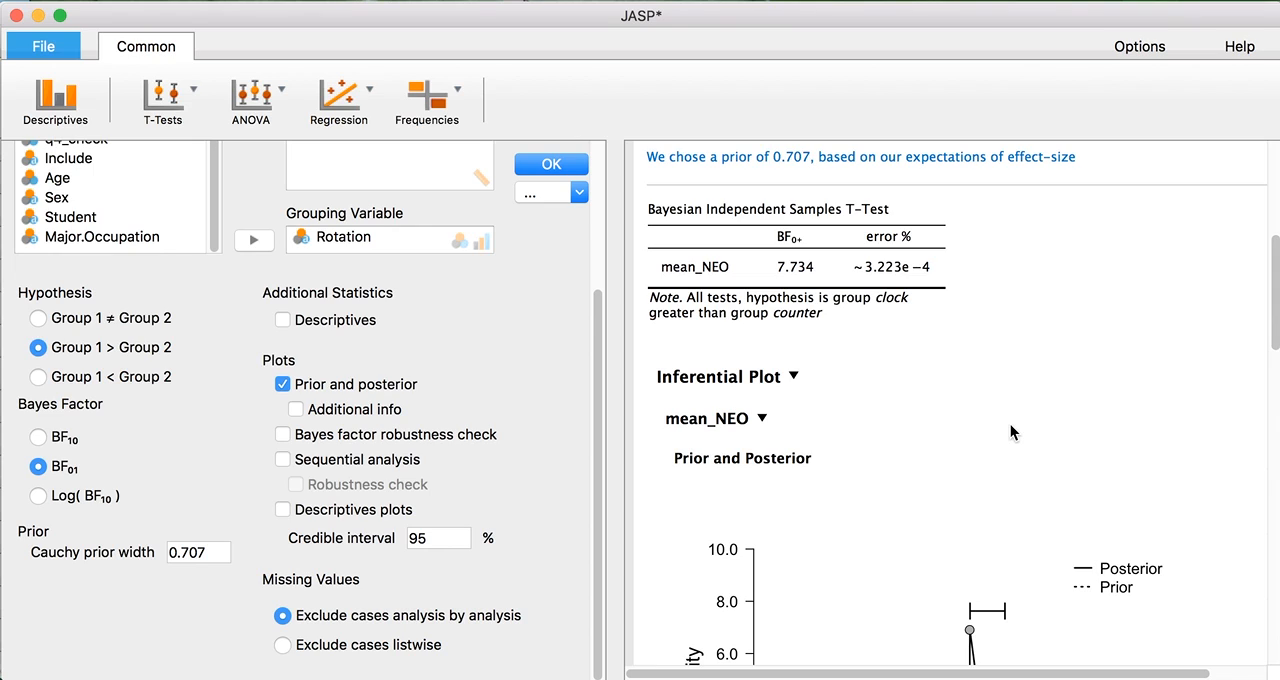
scroll(1010, 424, "down", 7)
scroll(1011, 422, "up", 6)
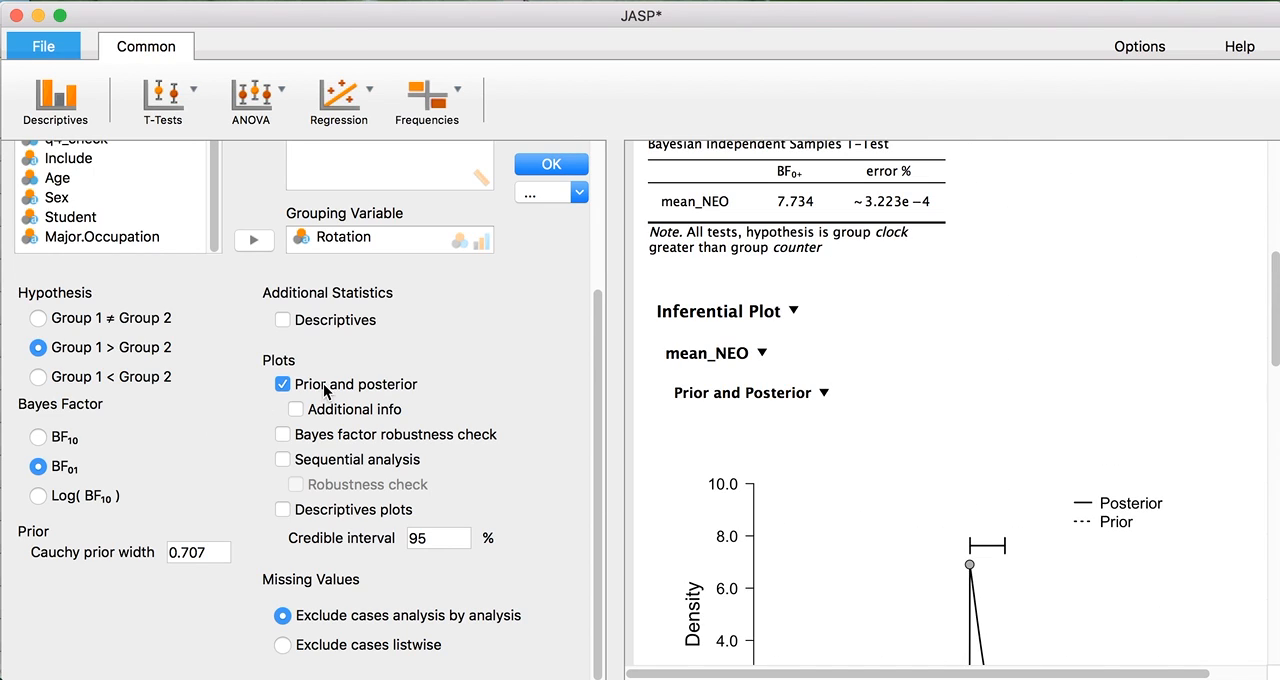
left_click(325, 386)
left_click(816, 459)
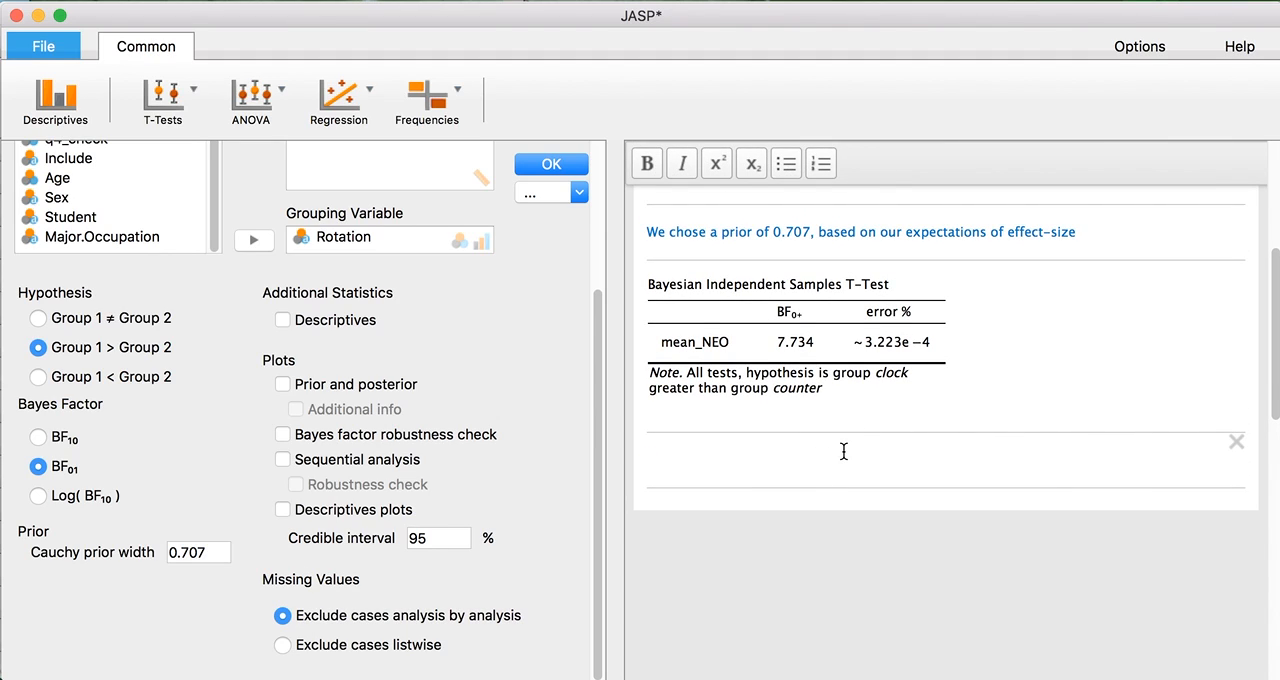
type("We conclus")
key("BackSpace")
type("de, that ")
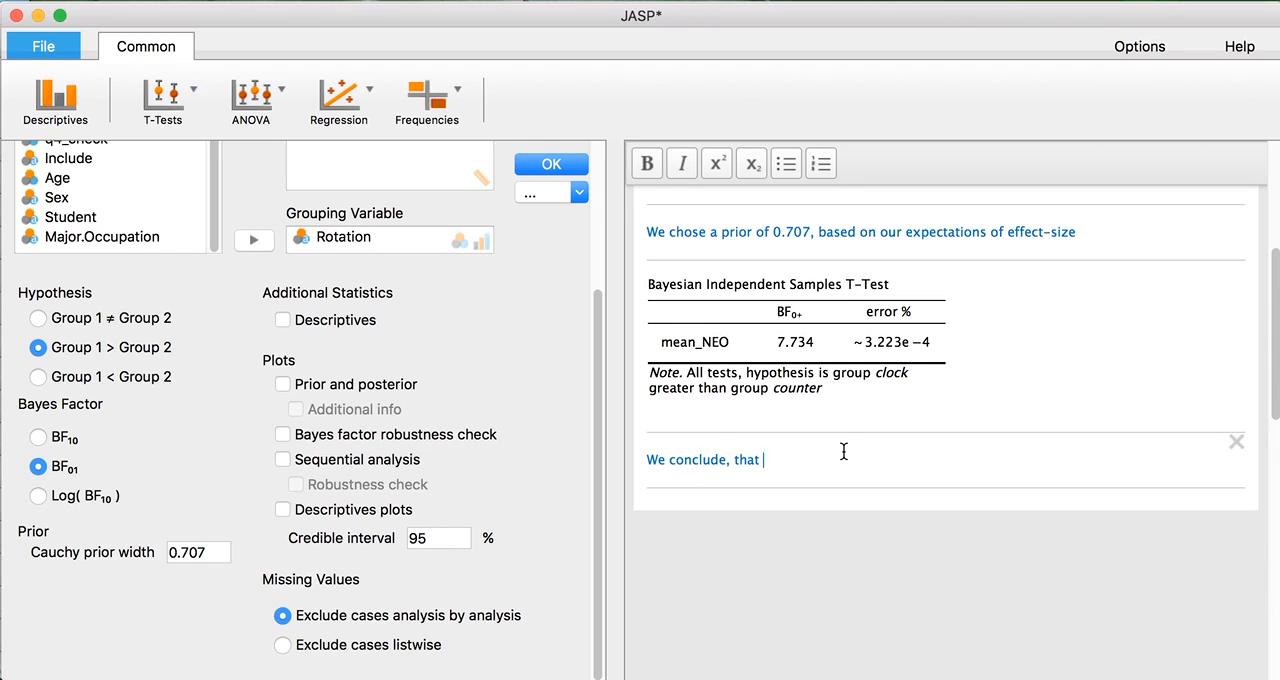
type("closkwise movements, do no")
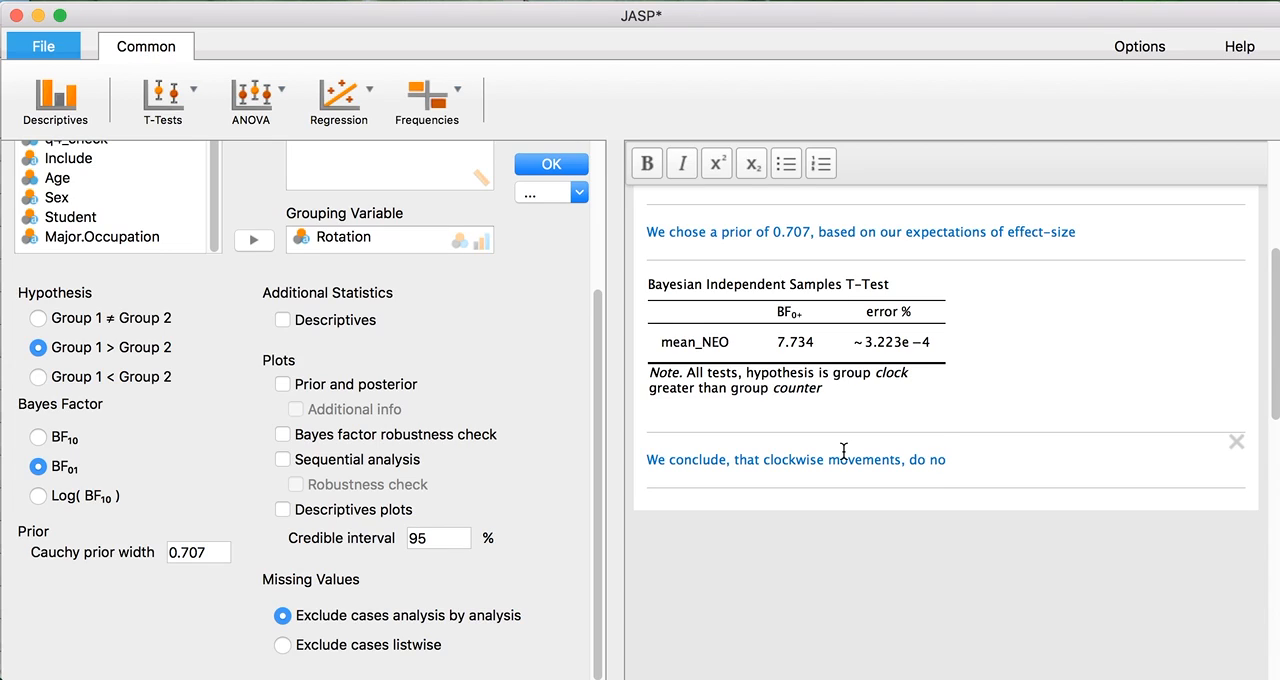
type("t")
key("BackSpace")
key("BackSpace")
key("BackSpace")
key("BackSpace")
key("BackSpace")
key("super+a")
Write "We find moderately strong evidence against the hypothesis ..." in the note below the Bayesian t-test table.
type("We ")
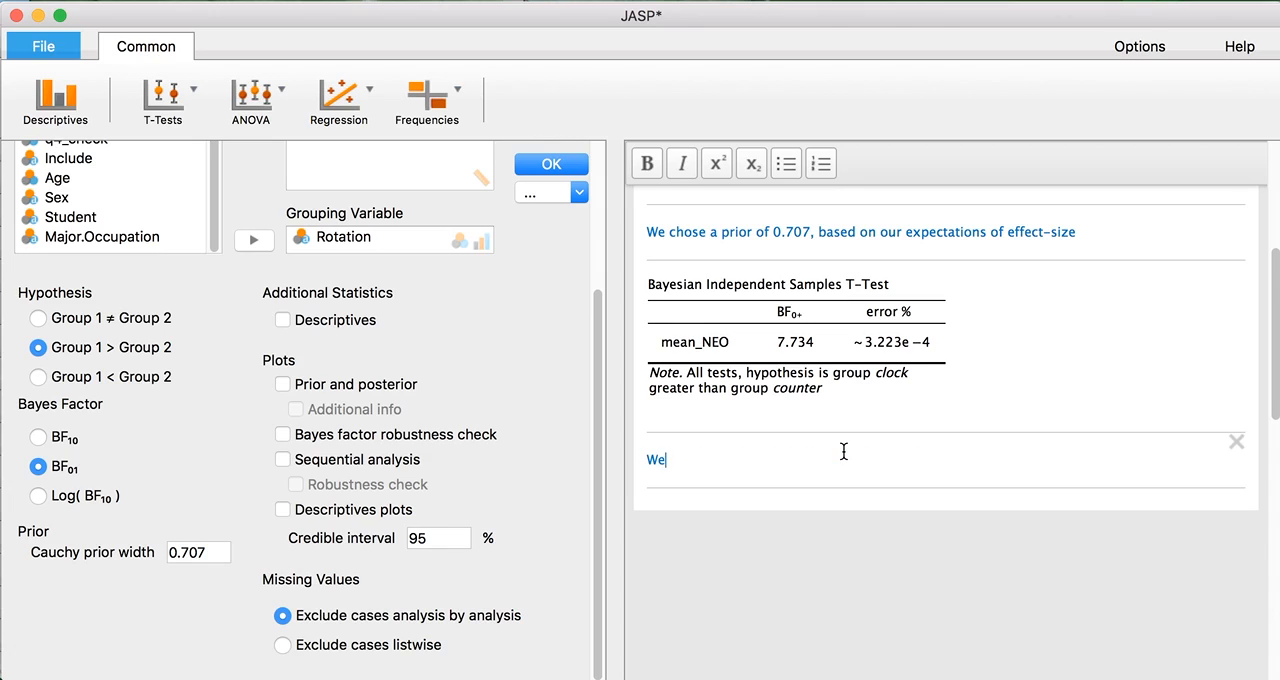
type("find moderately str")
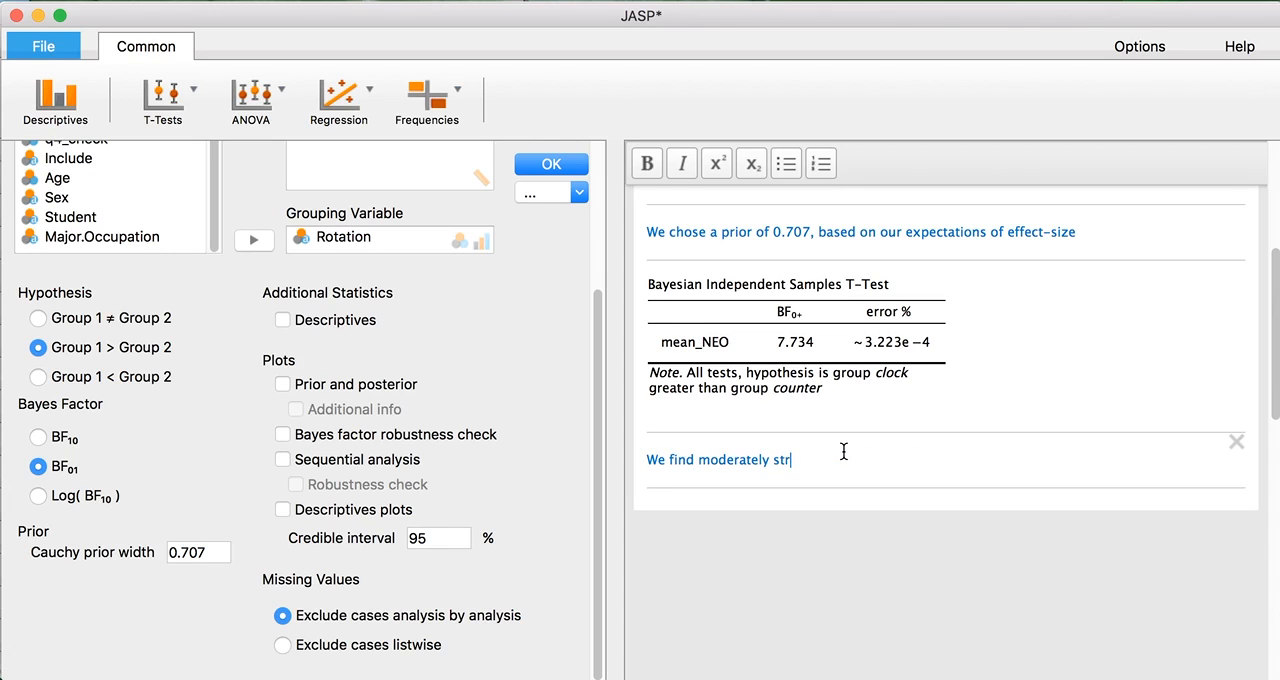
type("ong evidence against the hypothesis ...")
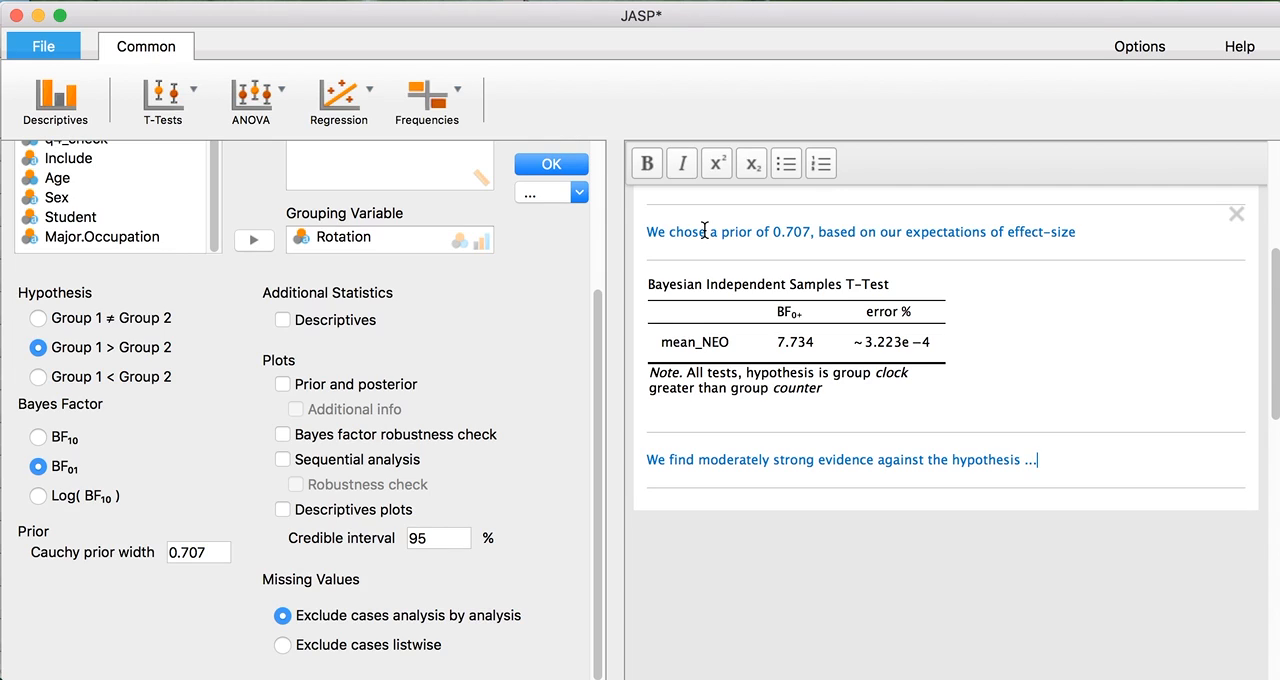
Switch the prior and posterior plot of the Bayesian t-test back on and close the analysis options.
left_click(574, 165)
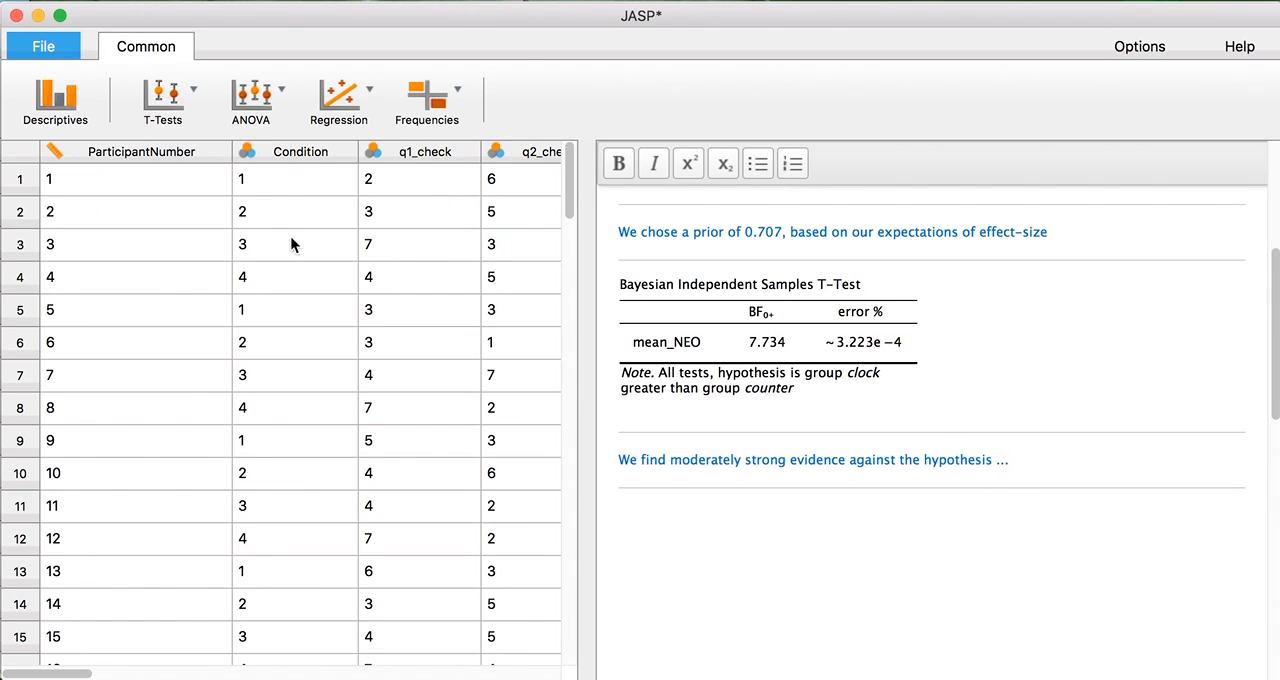
left_click(787, 346)
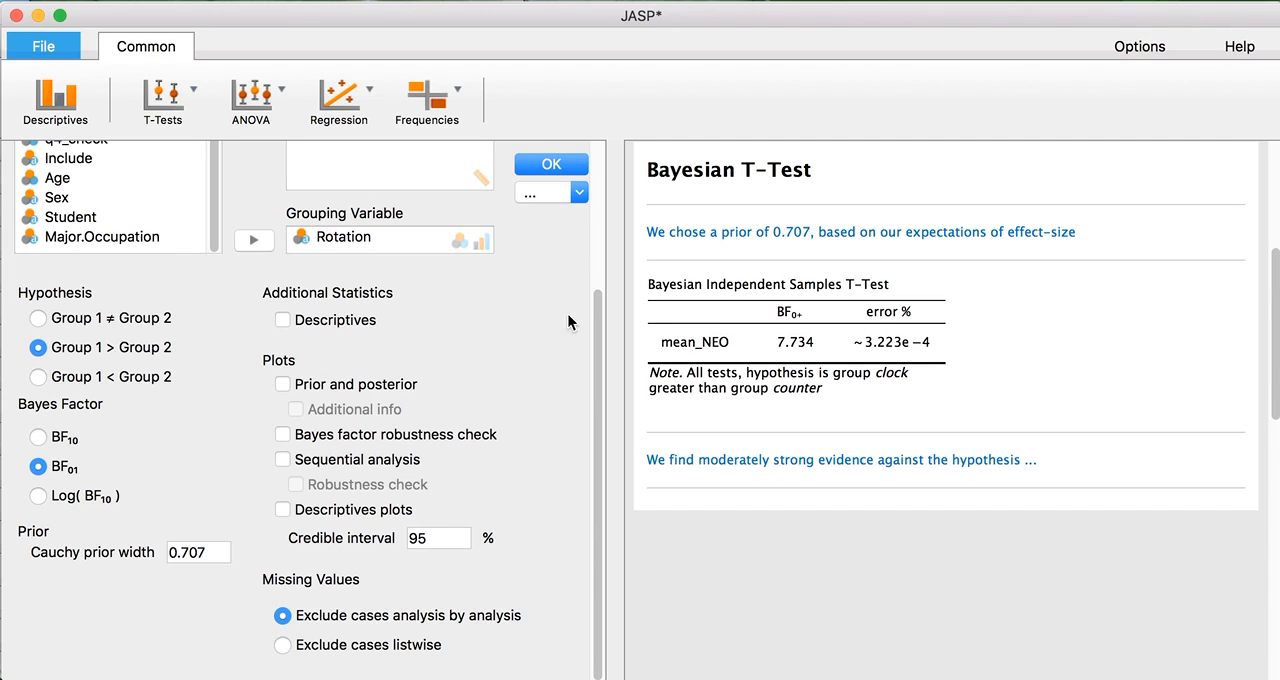
left_click(340, 390)
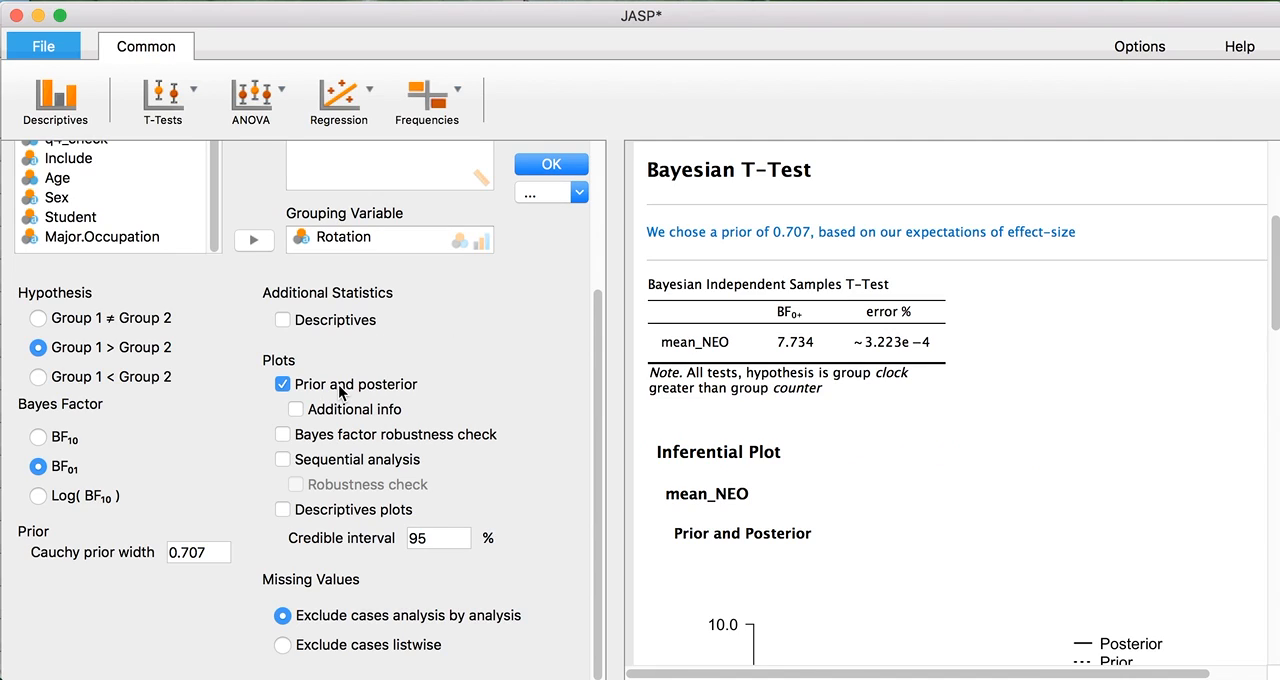
left_click(560, 162)
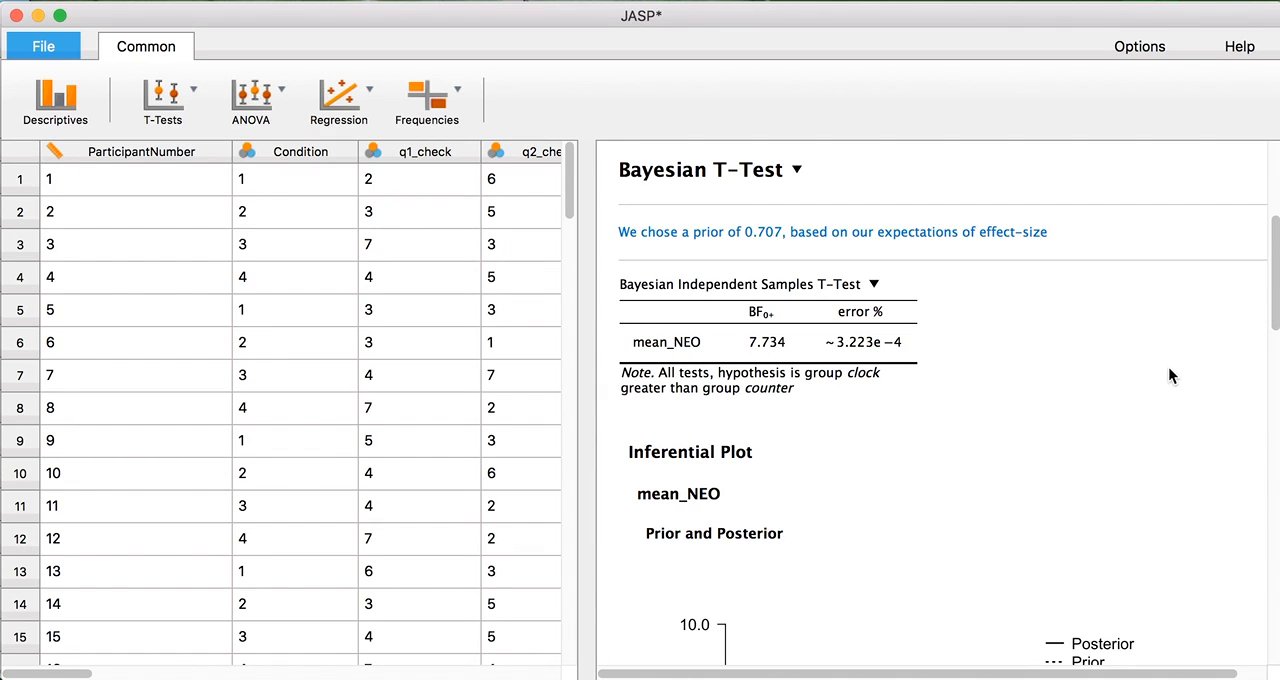
Collapse the Inferential Plot section of the Bayesian t-test results and expand it again.
left_click_drag(1276, 258, 1272, 302)
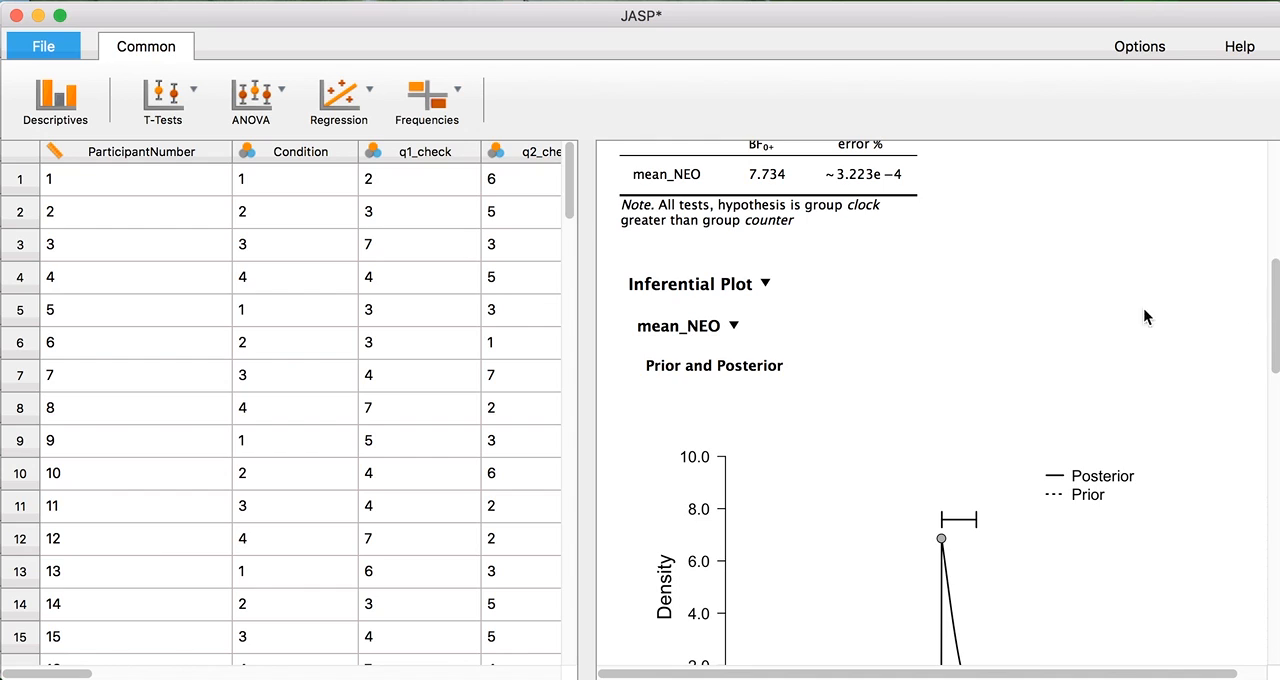
left_click(712, 292)
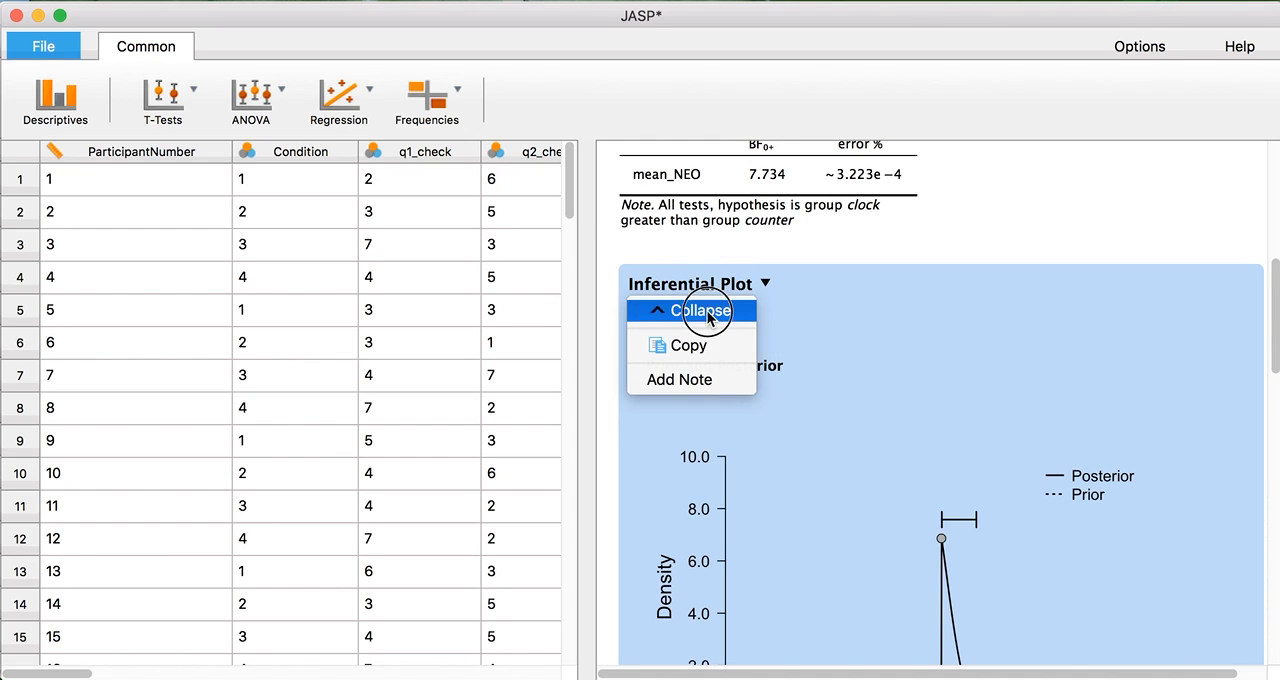
left_click(703, 311)
scroll(1269, 380, "up", 4)
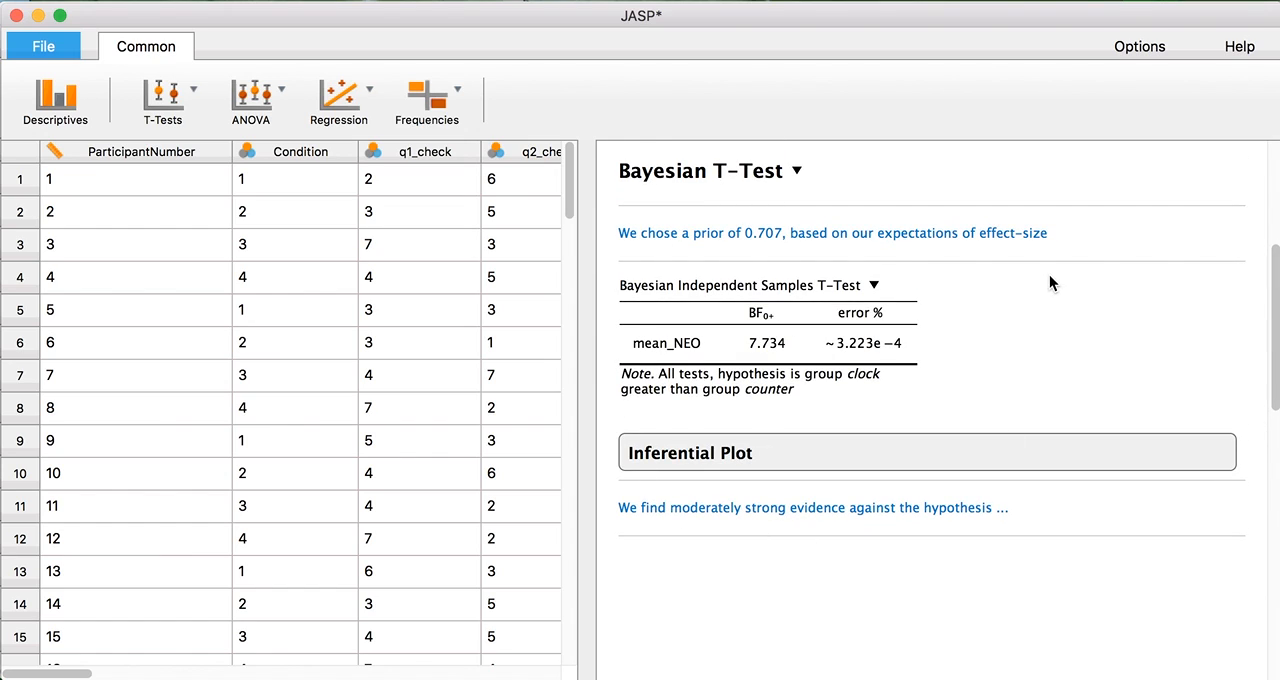
left_click(667, 455)
left_click_drag(1272, 252, 1270, 80)
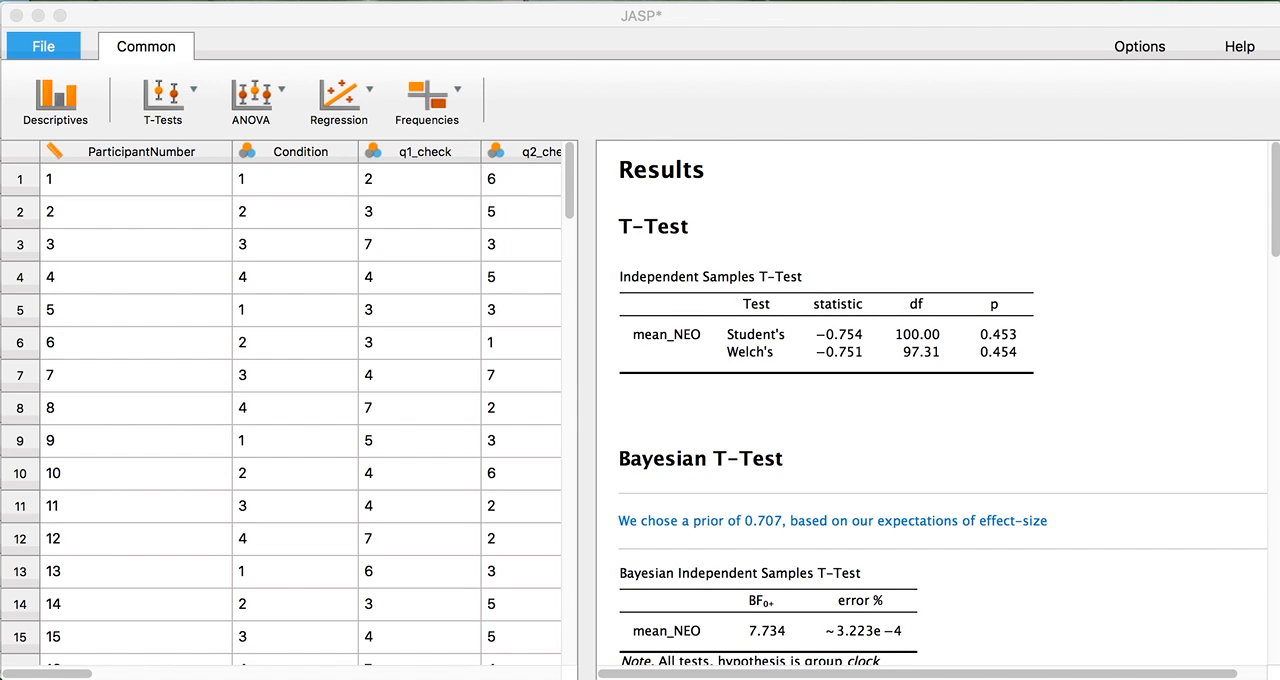
Switch to the OSF dashboard in the browser, enlarge its window, and open Kitchen Rolls.jasp from the Fred project.
left_click_drag(677, 674, 626, 53)
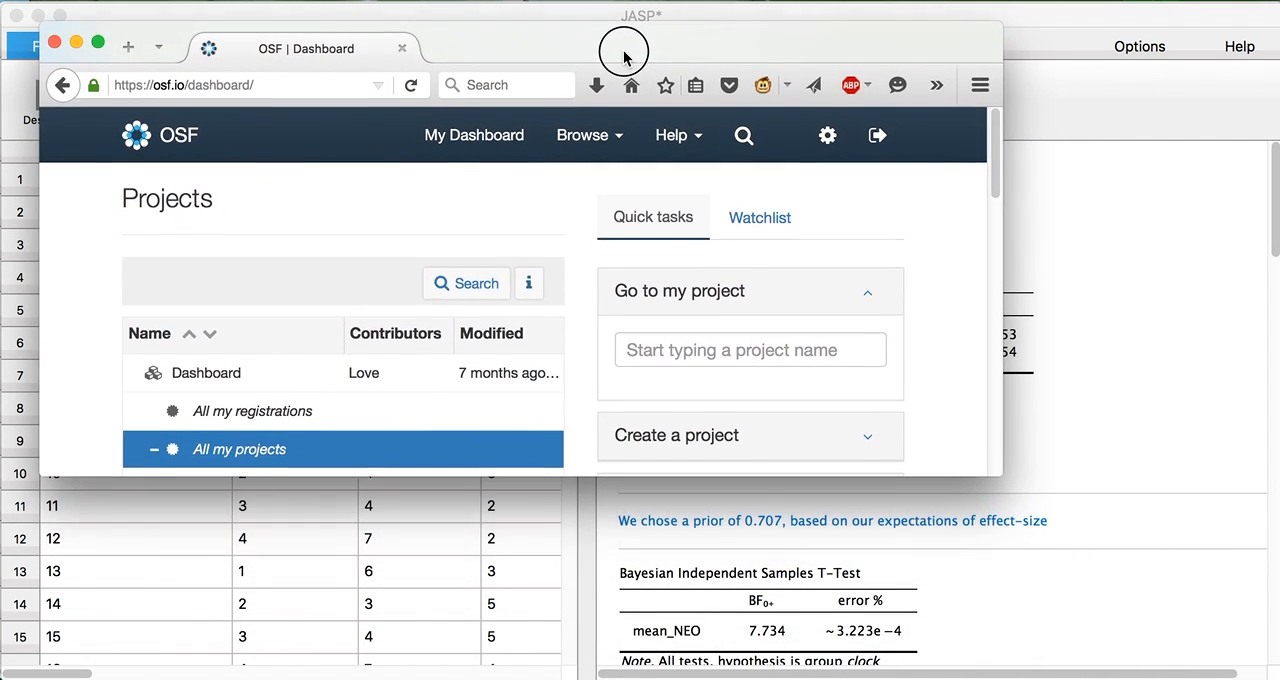
left_click_drag(989, 466, 1104, 637)
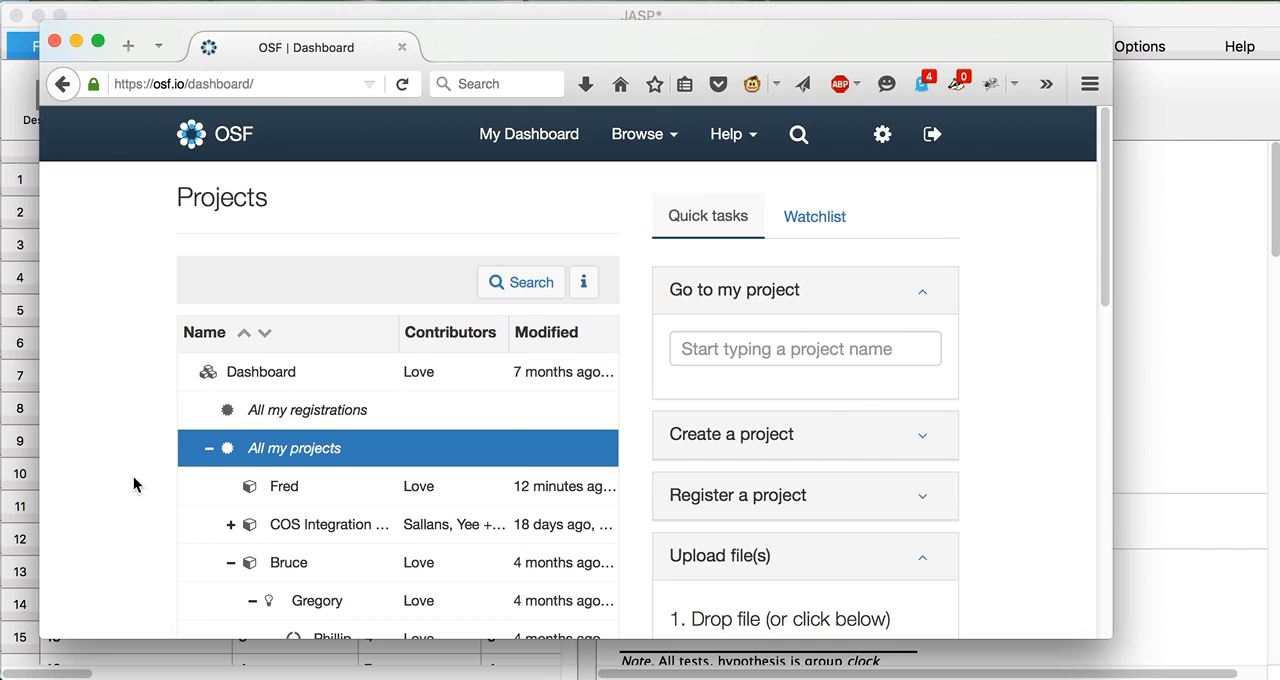
left_click(285, 490)
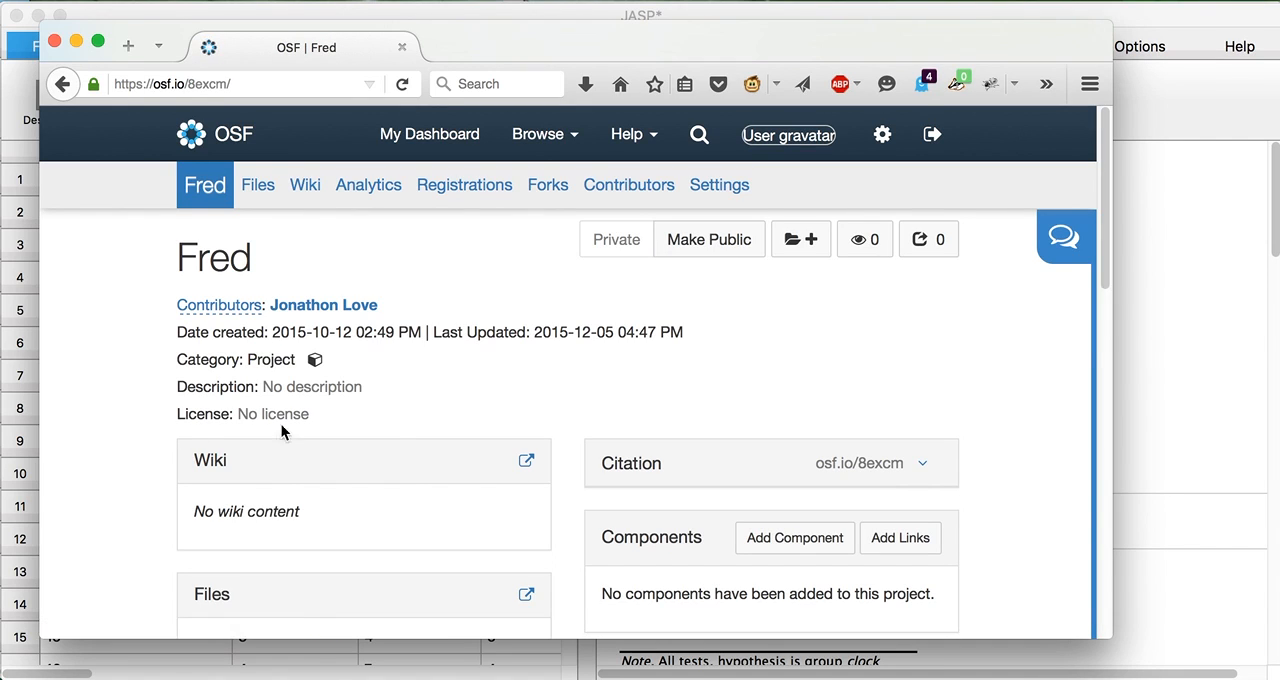
scroll(1030, 381, "down", 10)
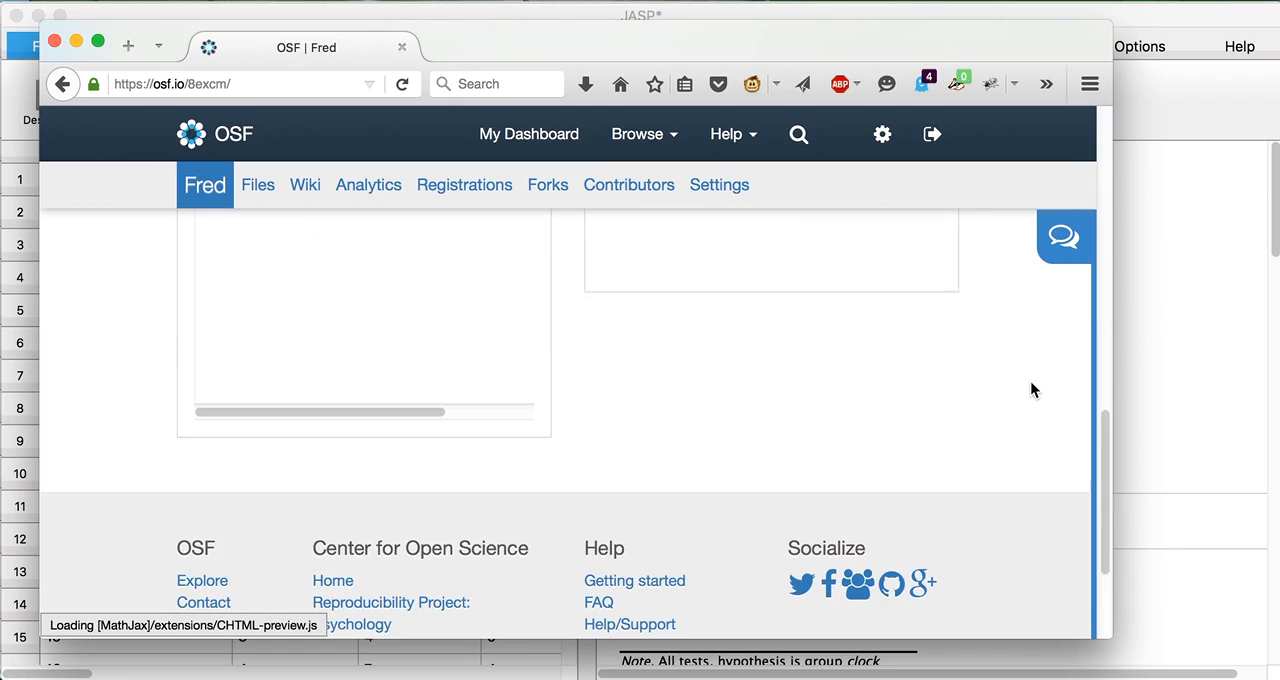
scroll(1030, 389, "up", 5)
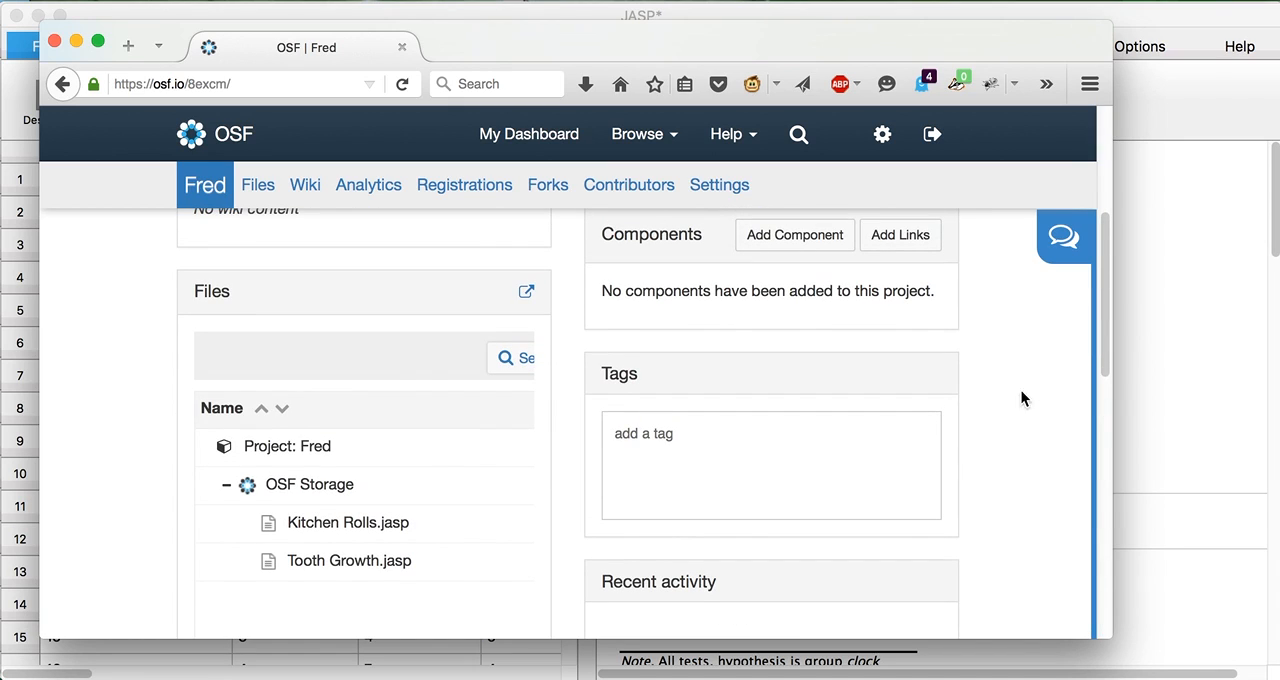
left_click(349, 526)
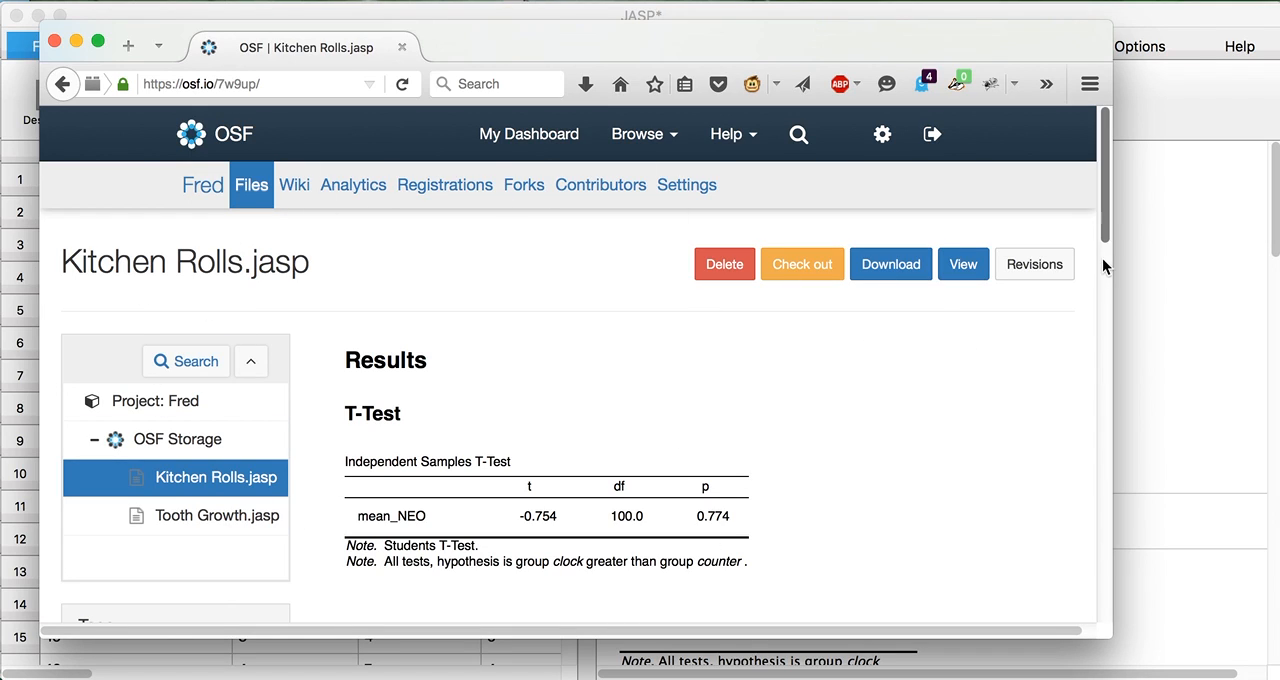
Try to download Kitchen Rolls.jasp from its OSF page and cancel the save dialog.
mouse_move(1108, 223)
left_mouse_down()
mouse_move(1103, 543)
mouse_move(1103, 206)
left_mouse_up()
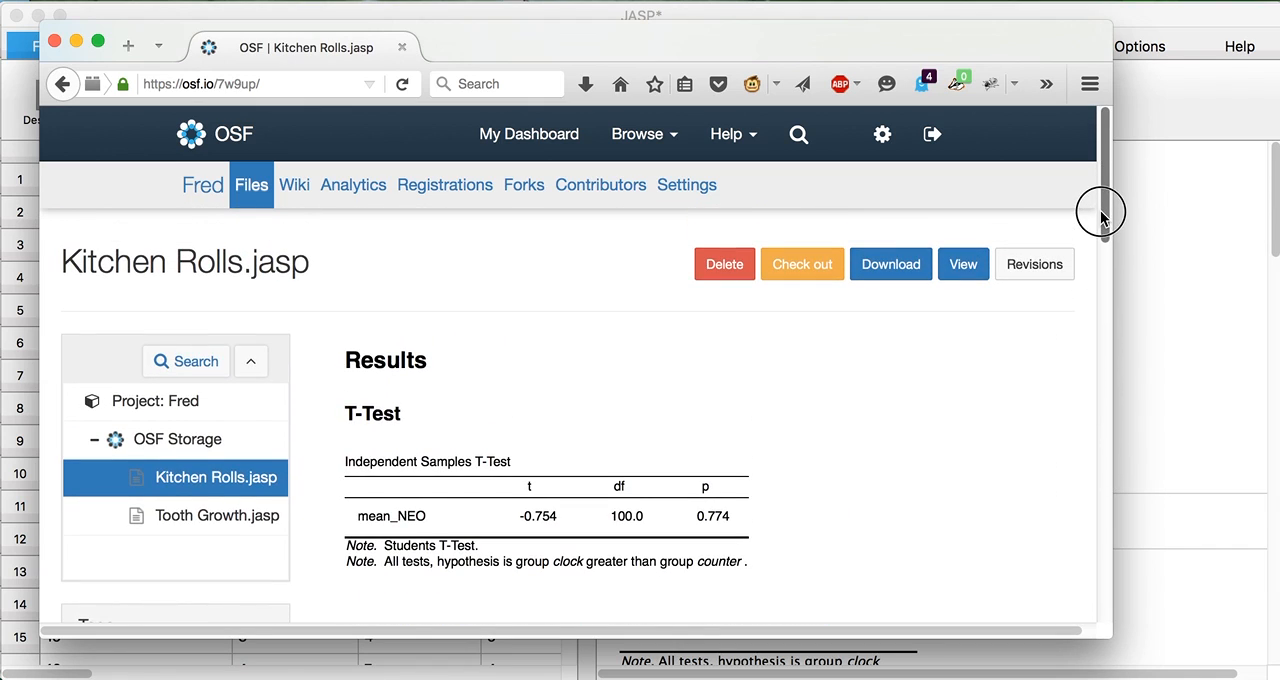
left_click(893, 267)
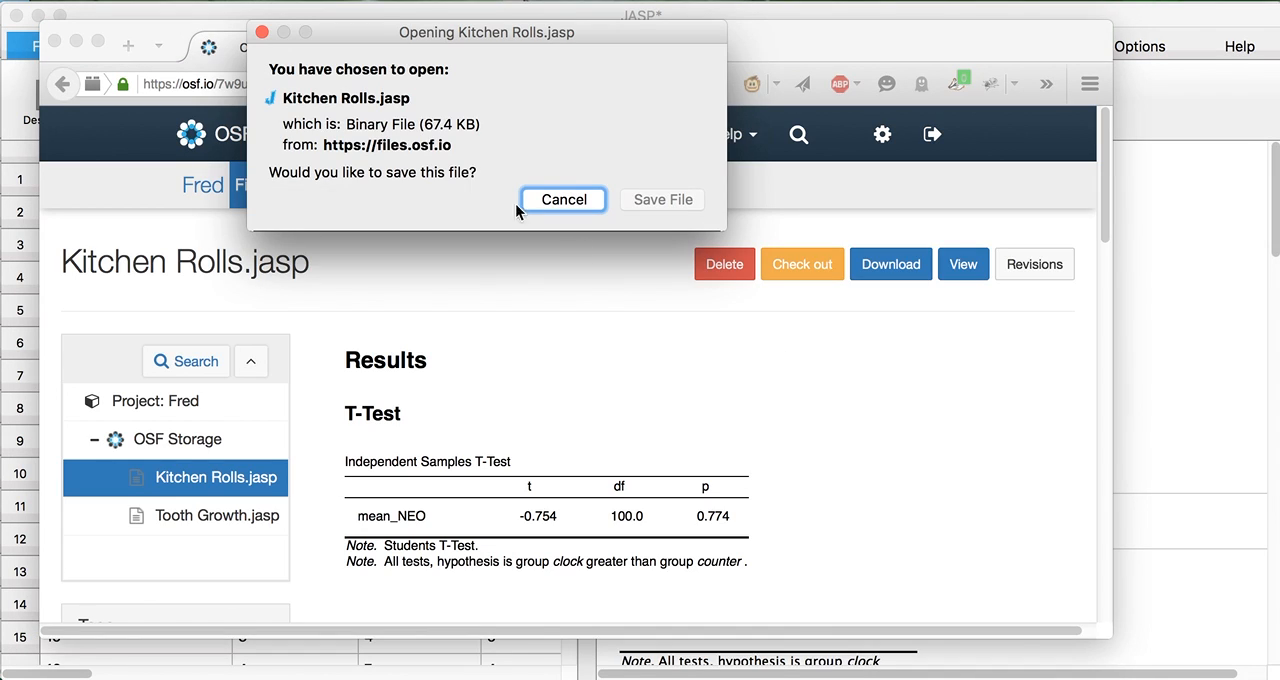
left_click(559, 202)
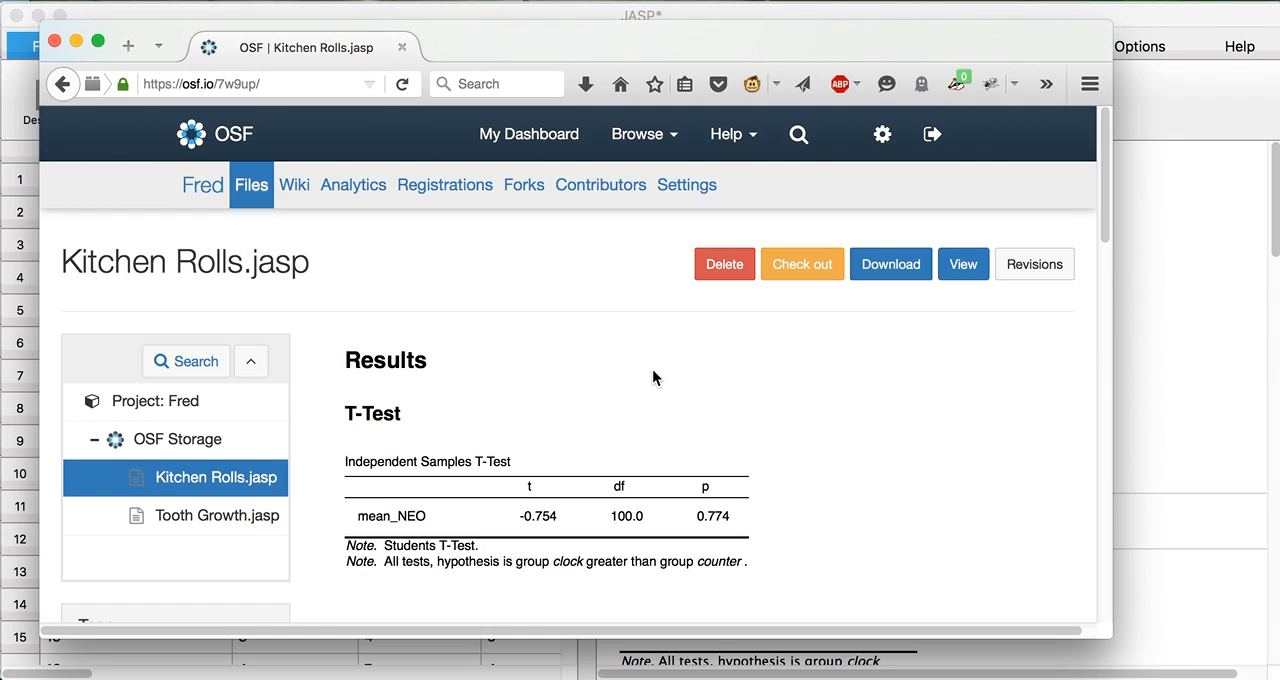
Return to JASP and review the classical and Bayesian analyses offered for frequencies, regression and ANOVA without starting one.
left_click_drag(491, 37, 495, 45)
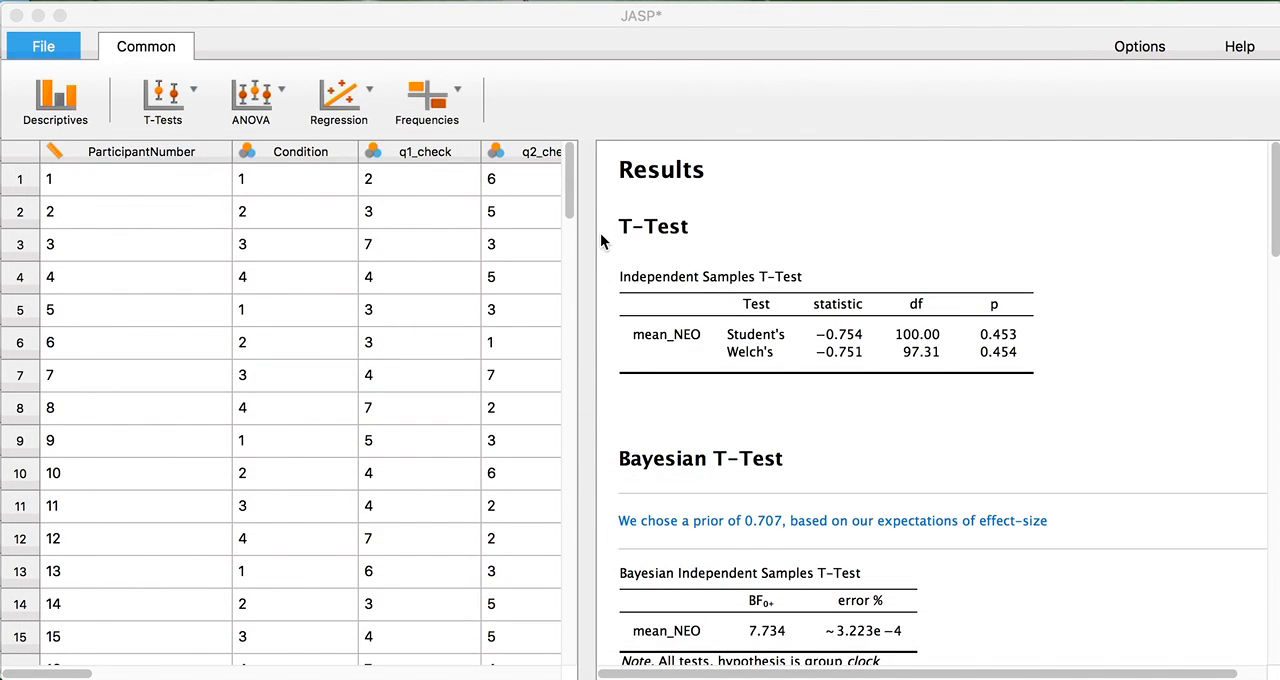
left_click(434, 108)
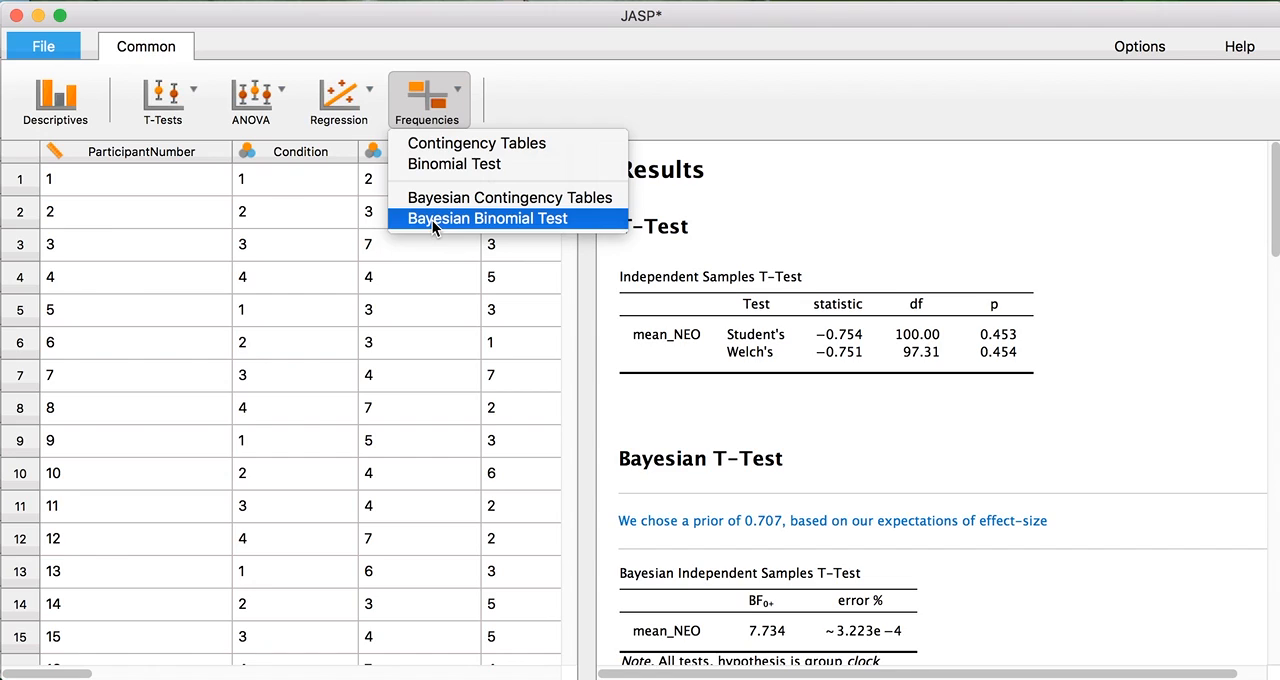
left_click(345, 110)
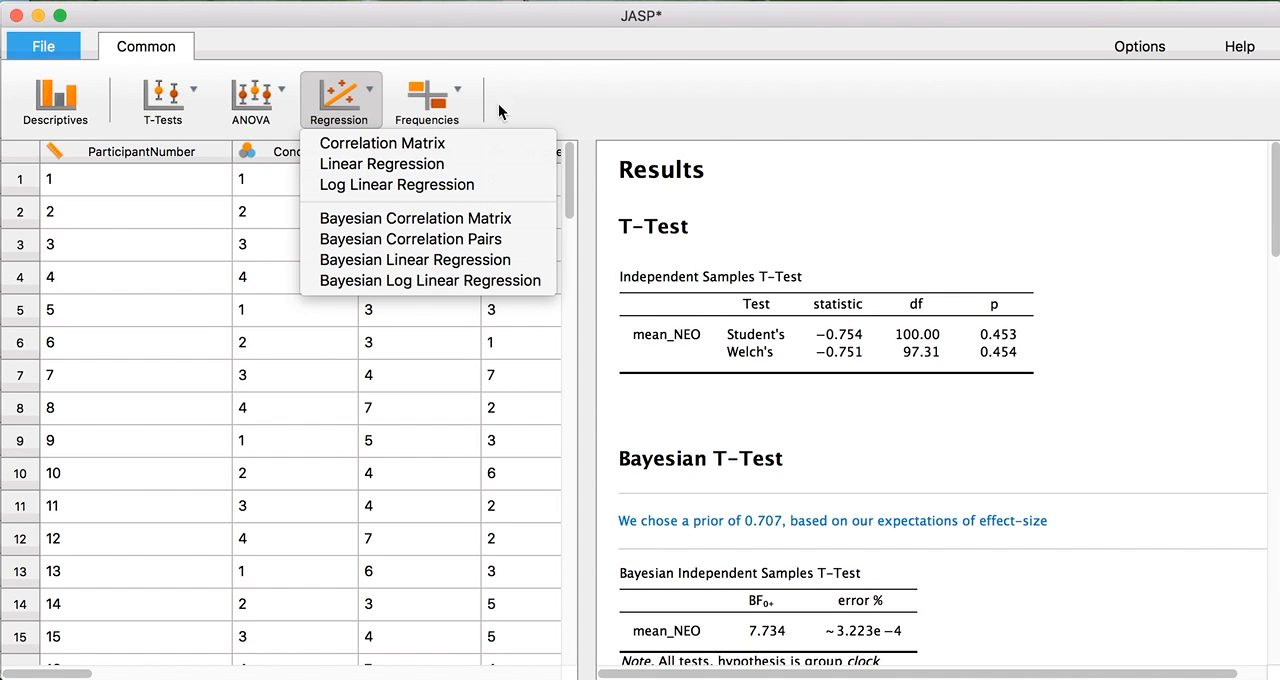
left_click(543, 99)
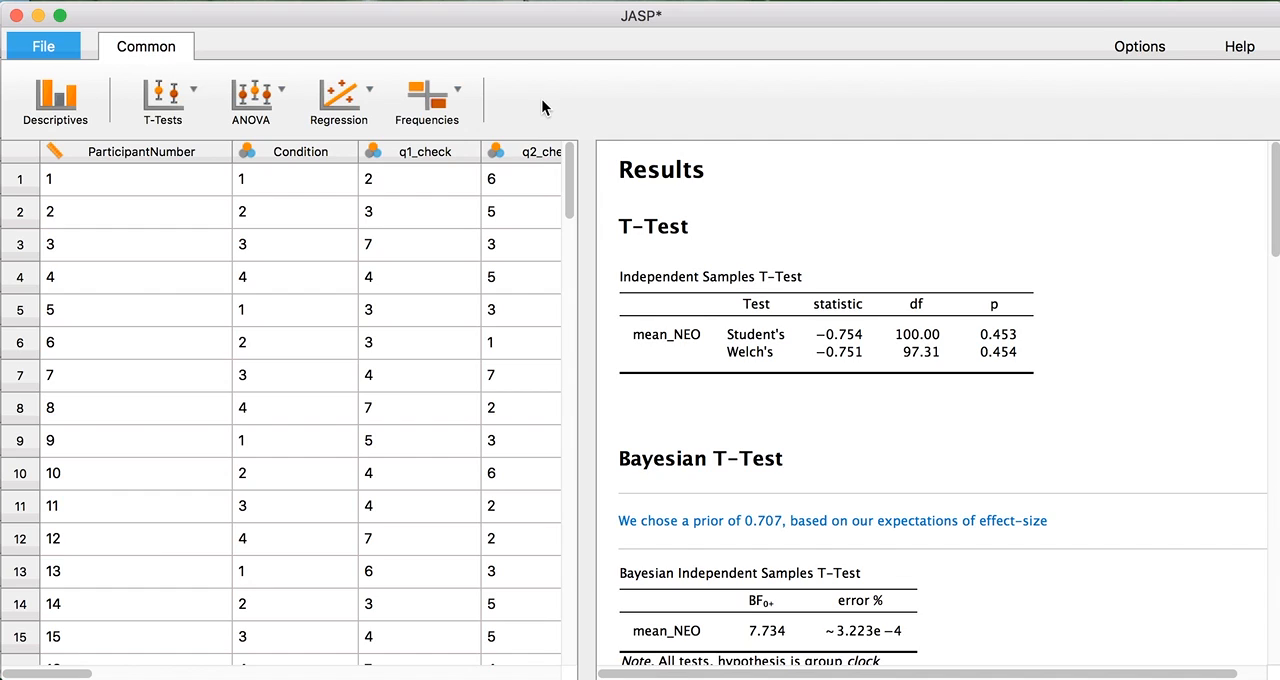
left_click(240, 100)
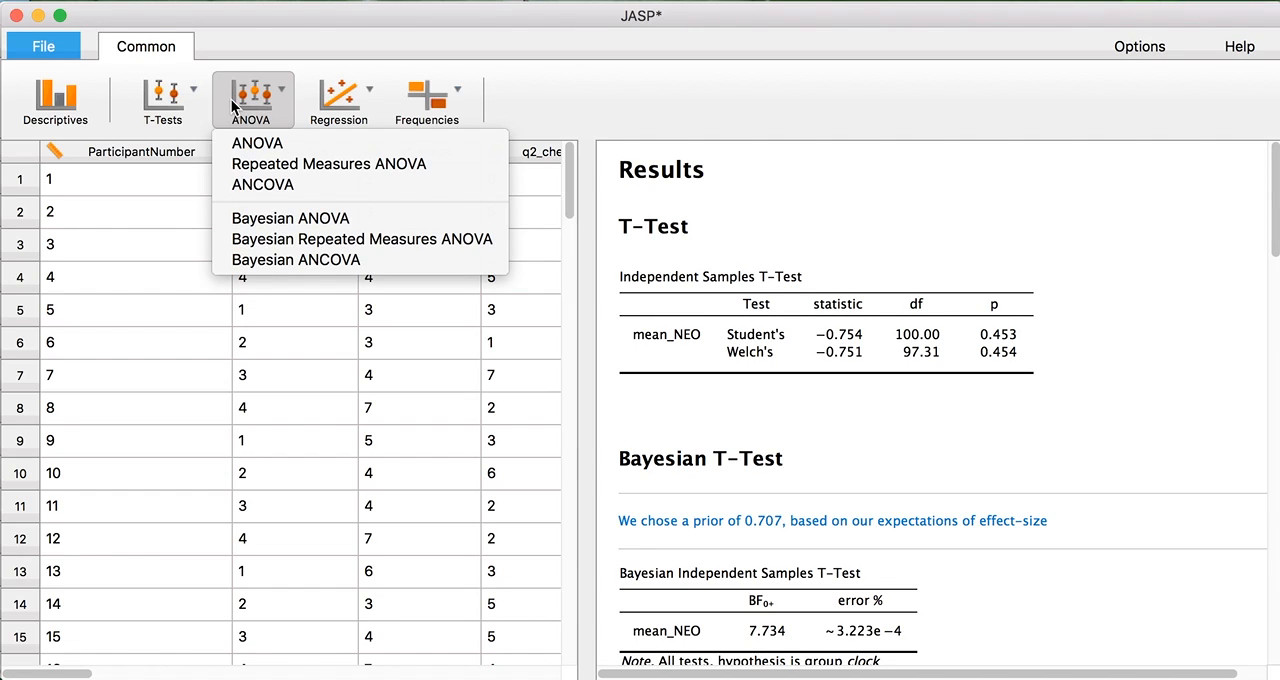
left_click(236, 40)
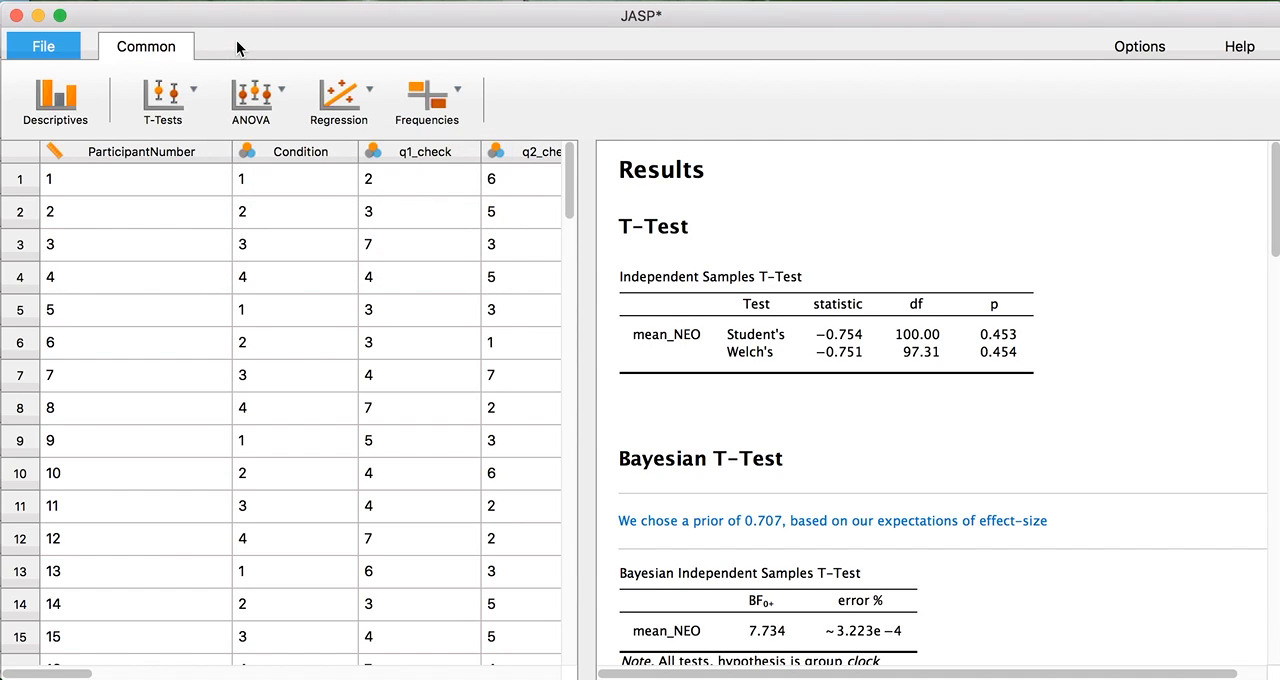